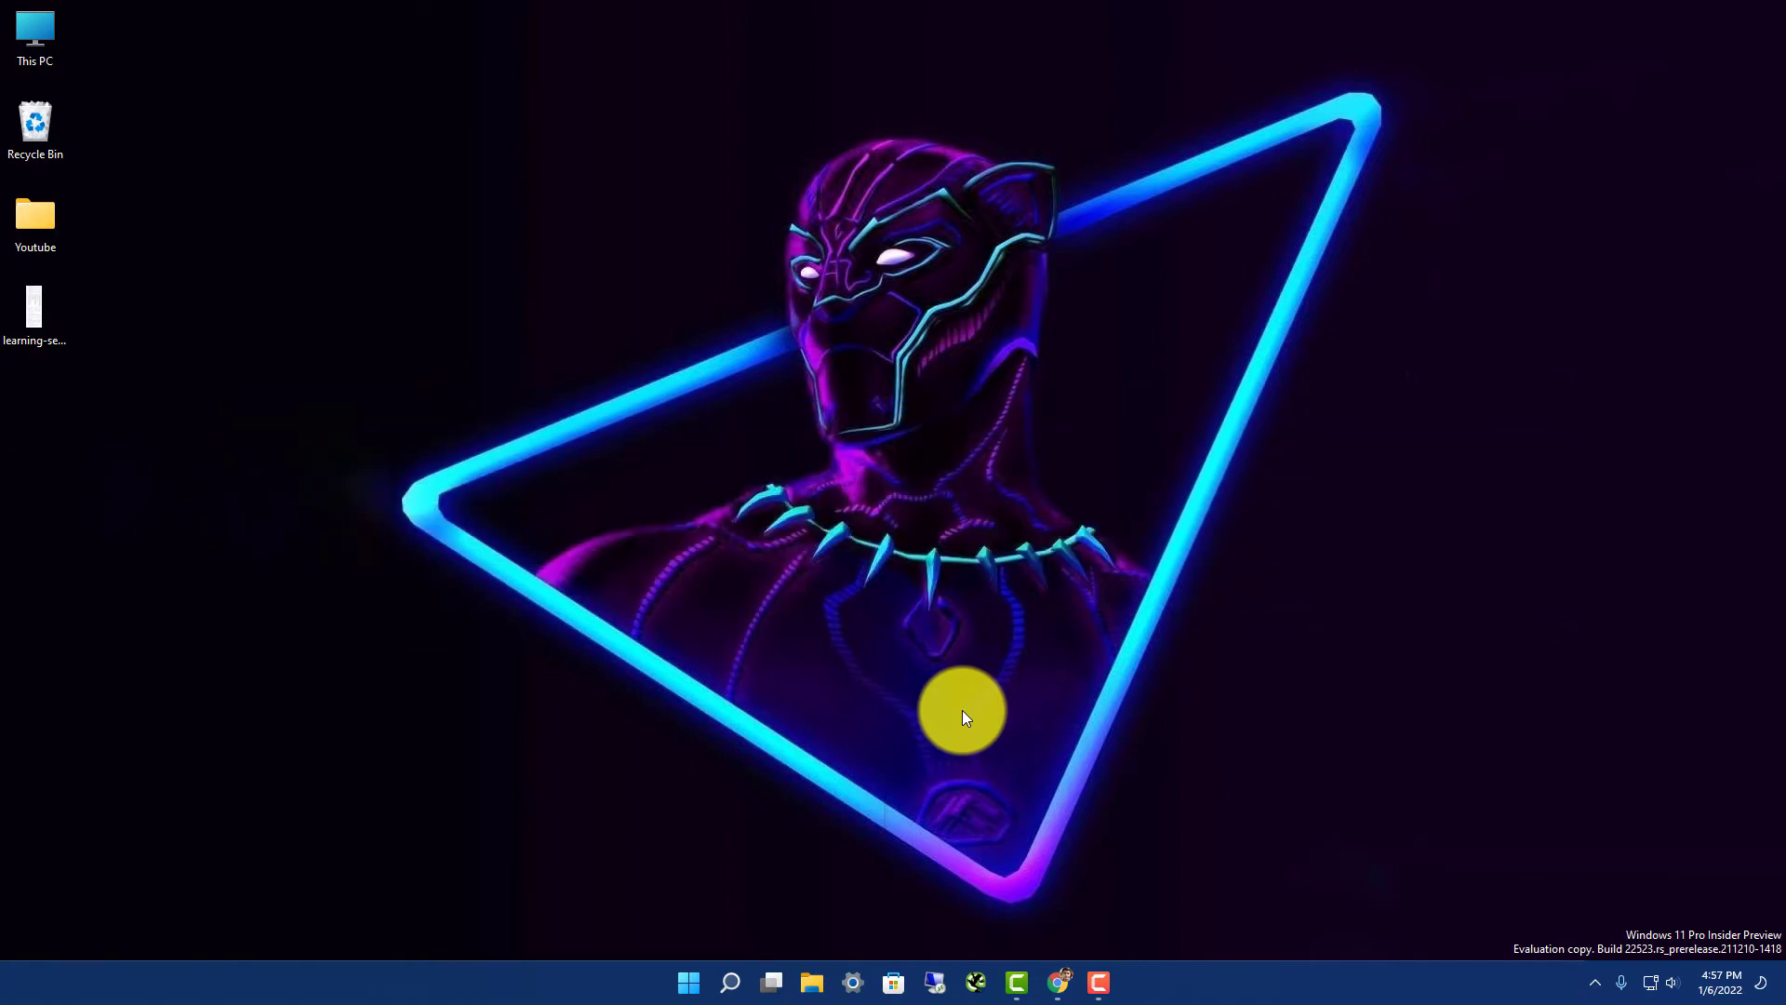
- Open the lock screen personalization settings and choose Picture as the lock screen background type
{"action": "key", "text": "super+i"}
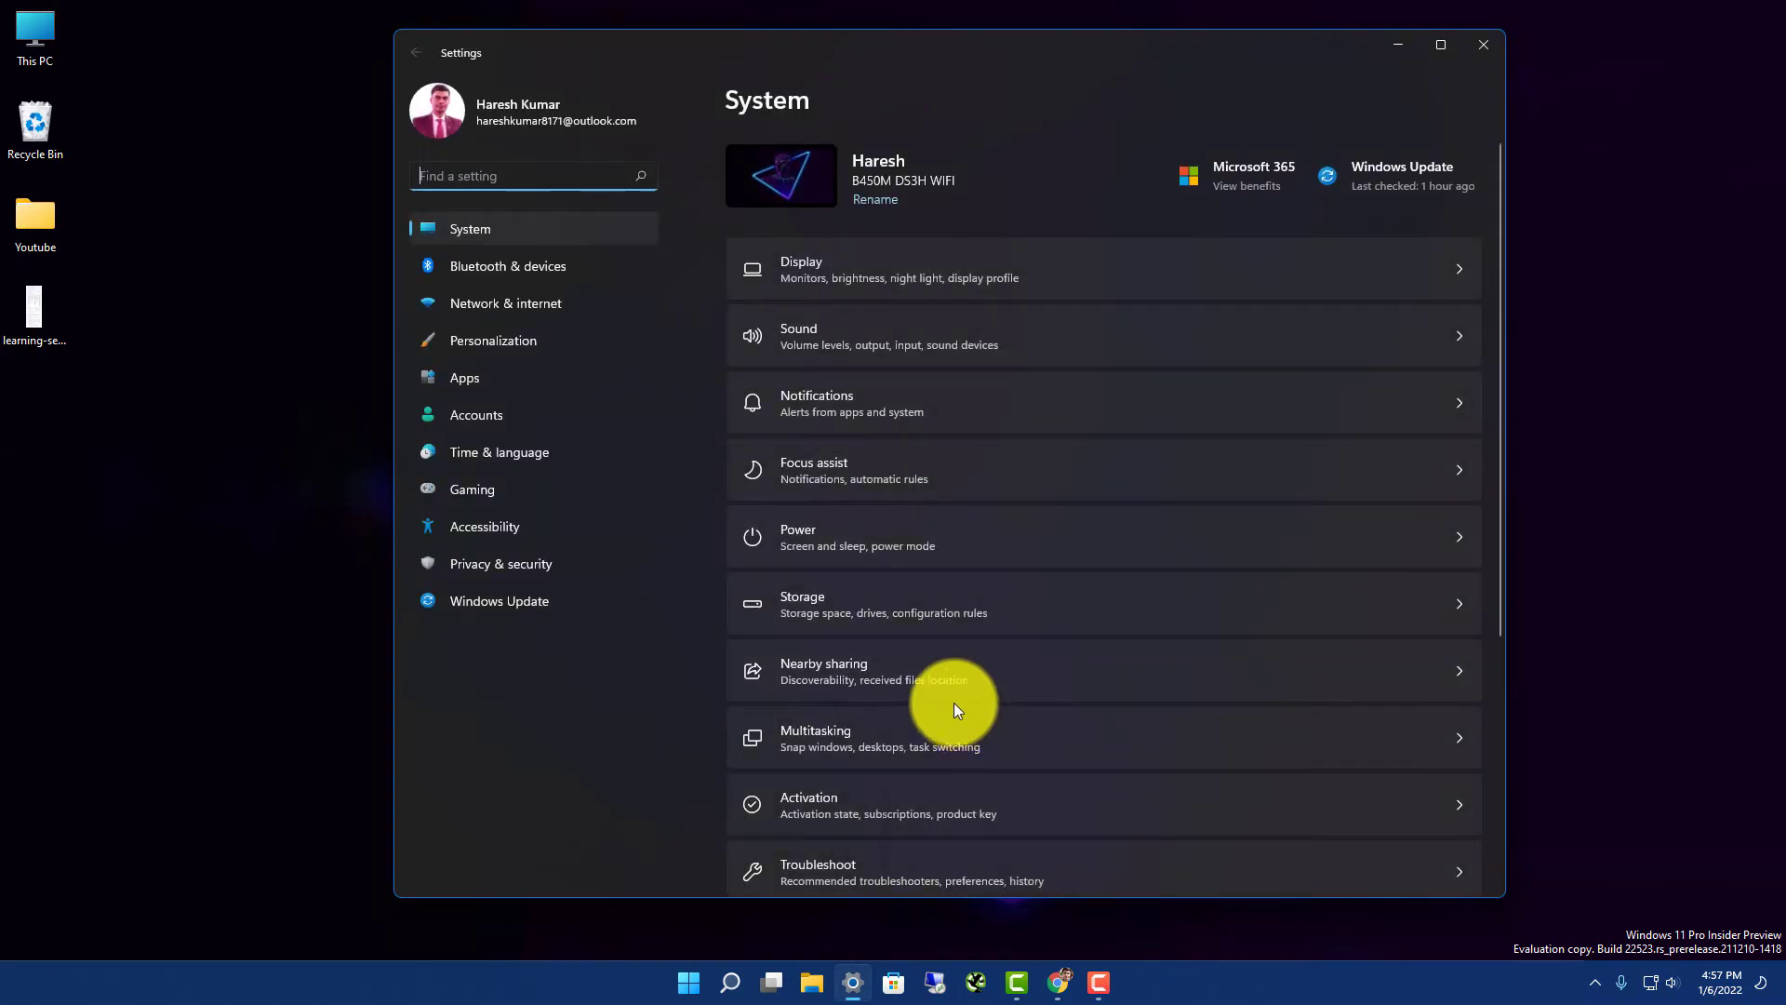
{"action": "left_click", "coordinate": [549, 343]}
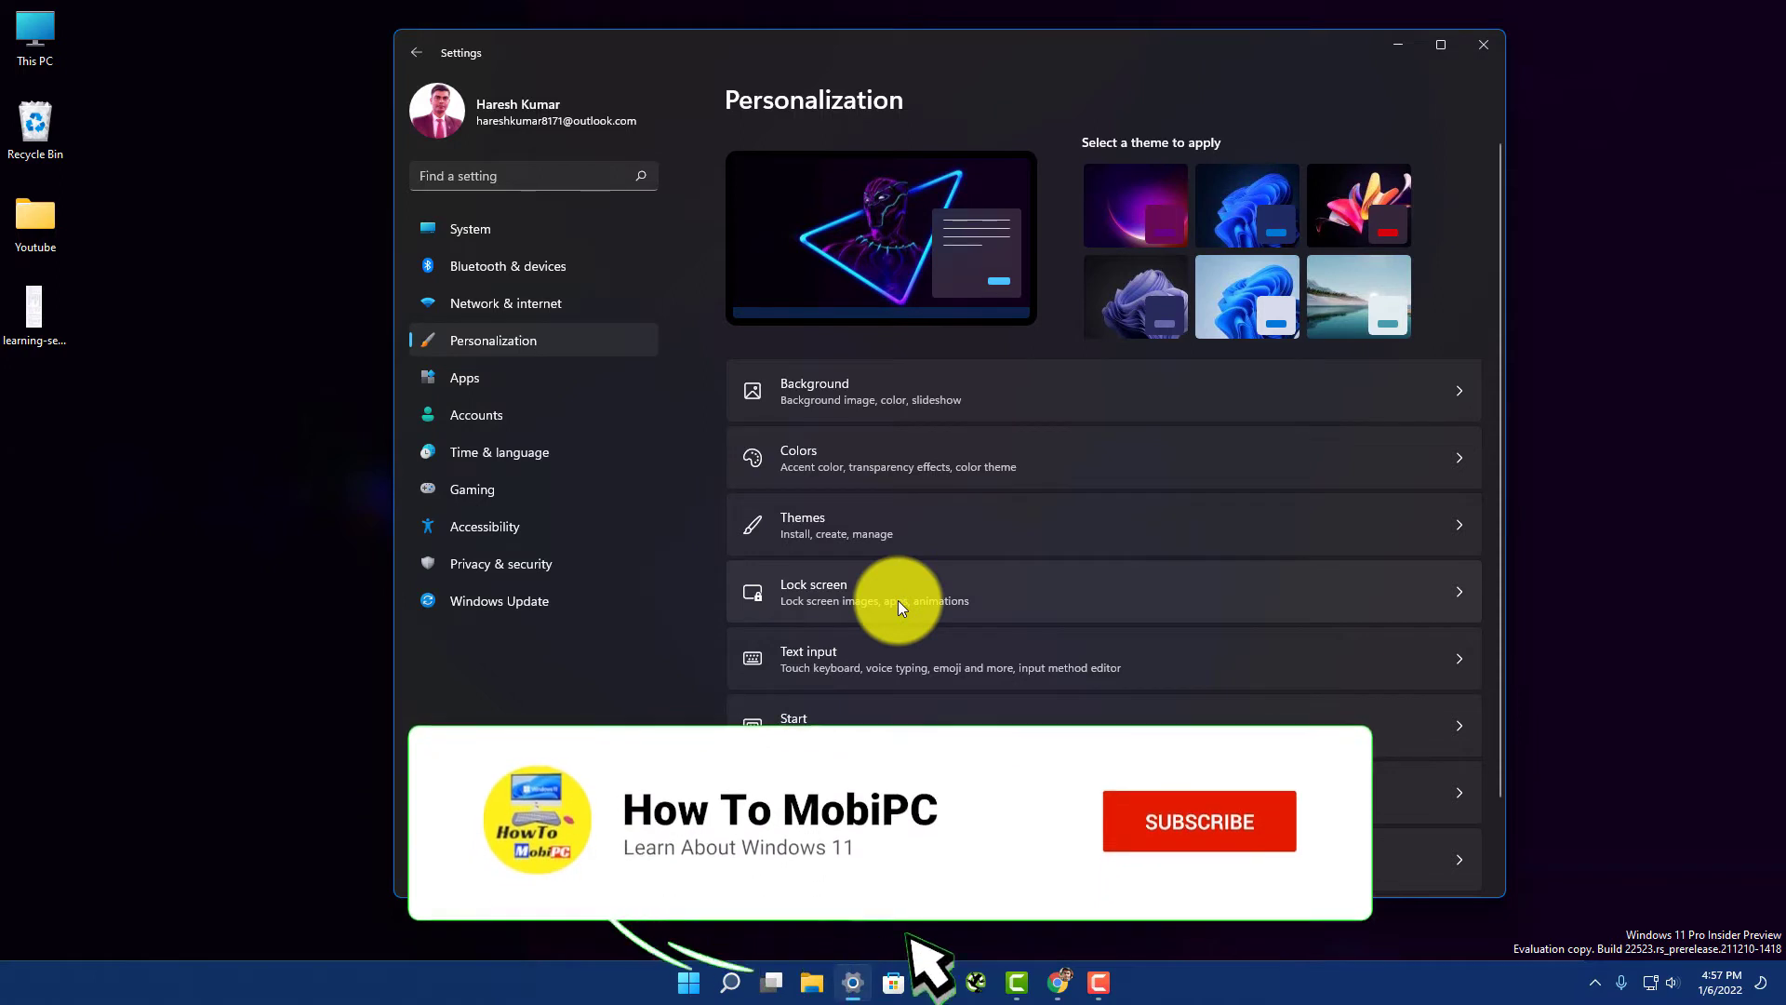
{"action": "left_click", "coordinate": [910, 588]}
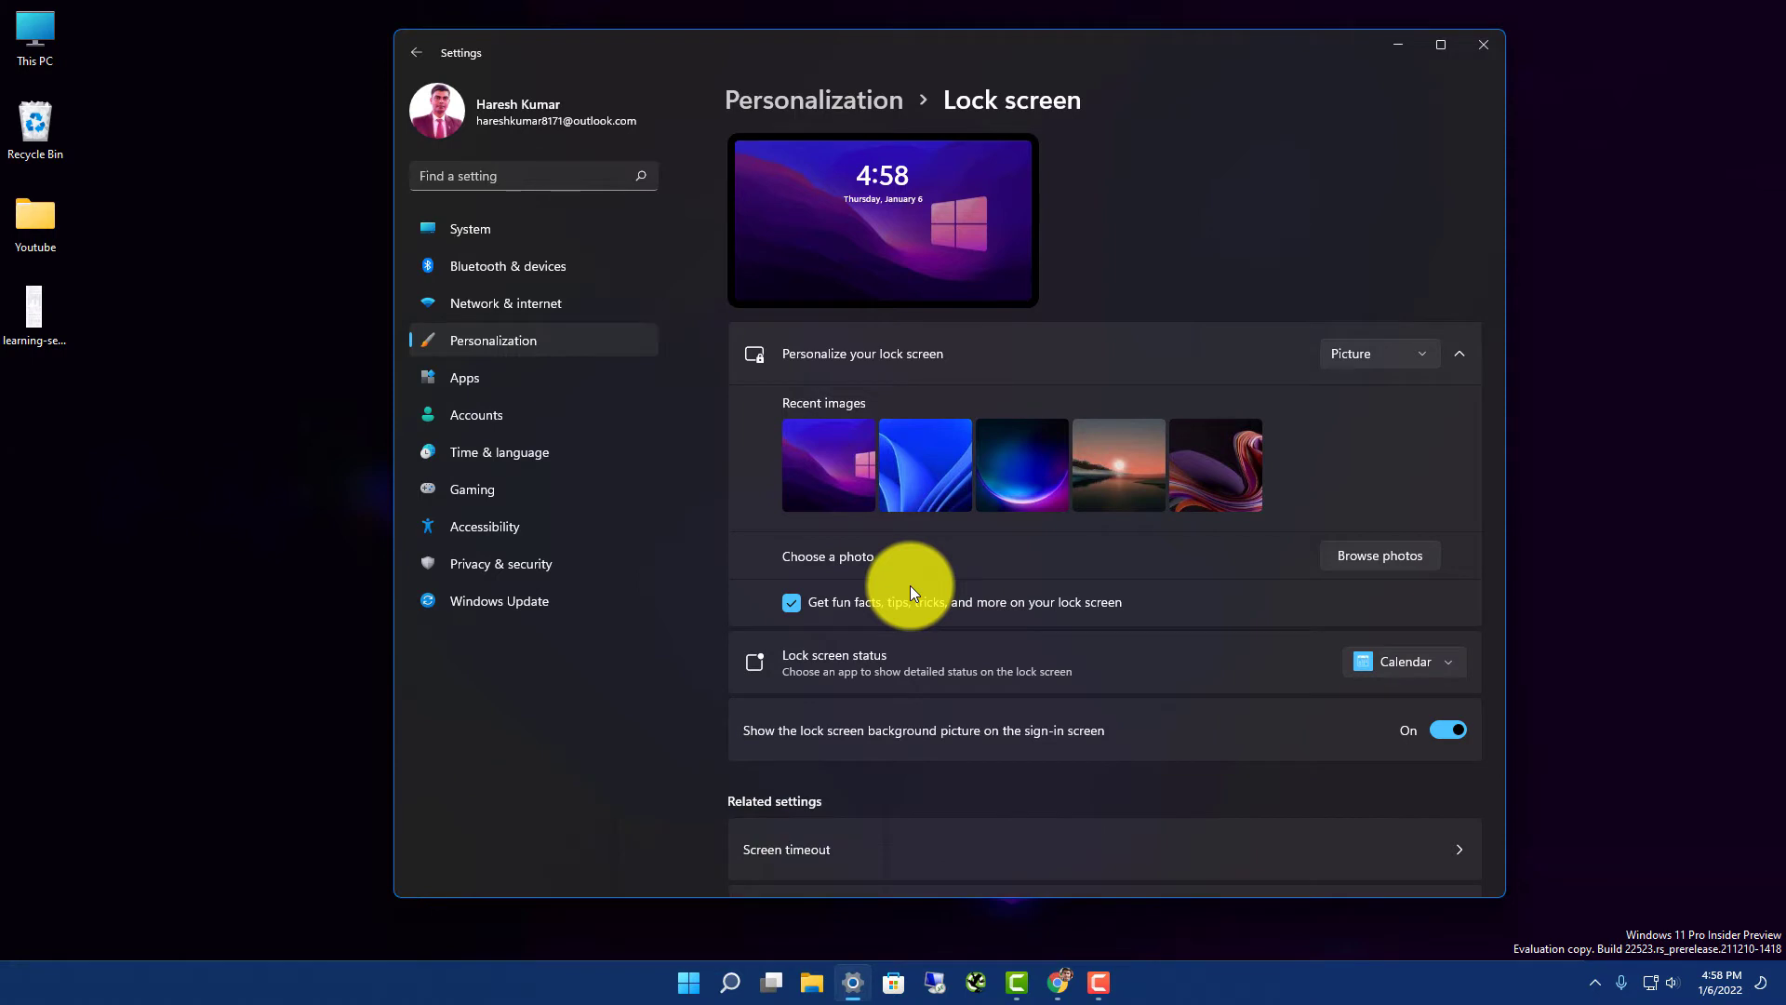
{"action": "left_click", "coordinate": [1411, 346]}
{"action": "left_click", "coordinate": [1386, 354]}
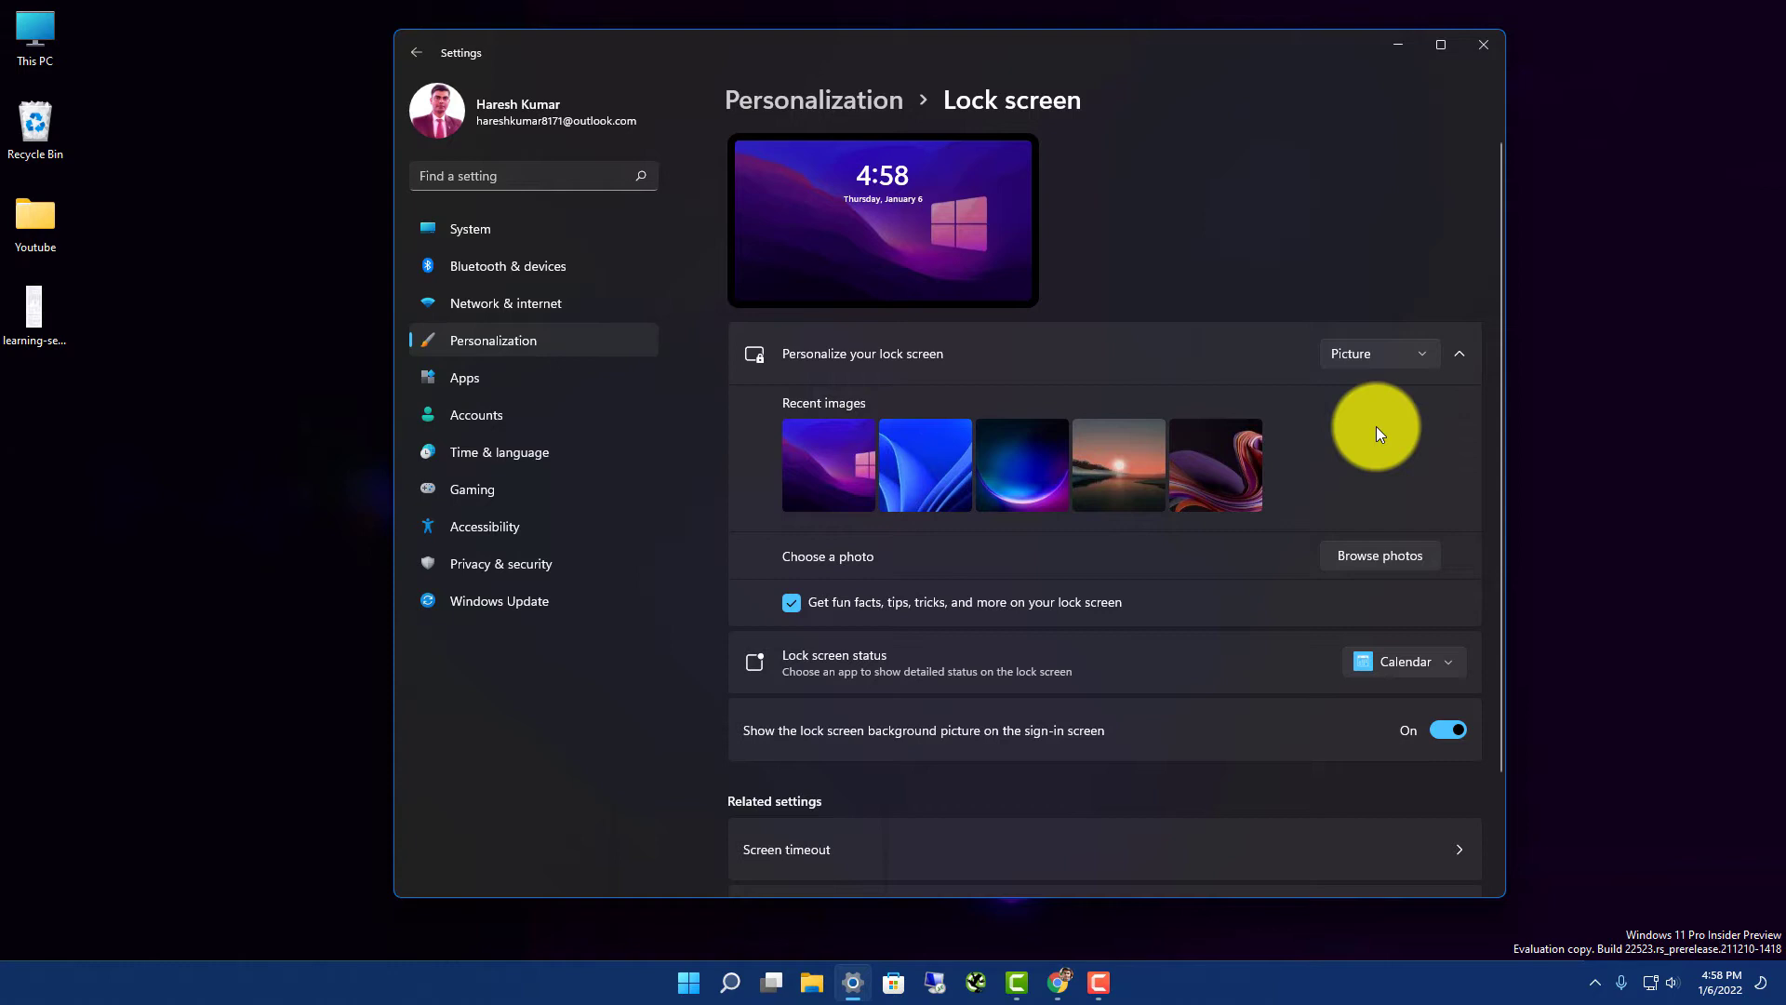
- Set wallpaperflare.com_wallpaper (1).jpg from the Pictures folder as the lock screen picture and close the settings
{"action": "left_click", "coordinate": [1397, 556]}
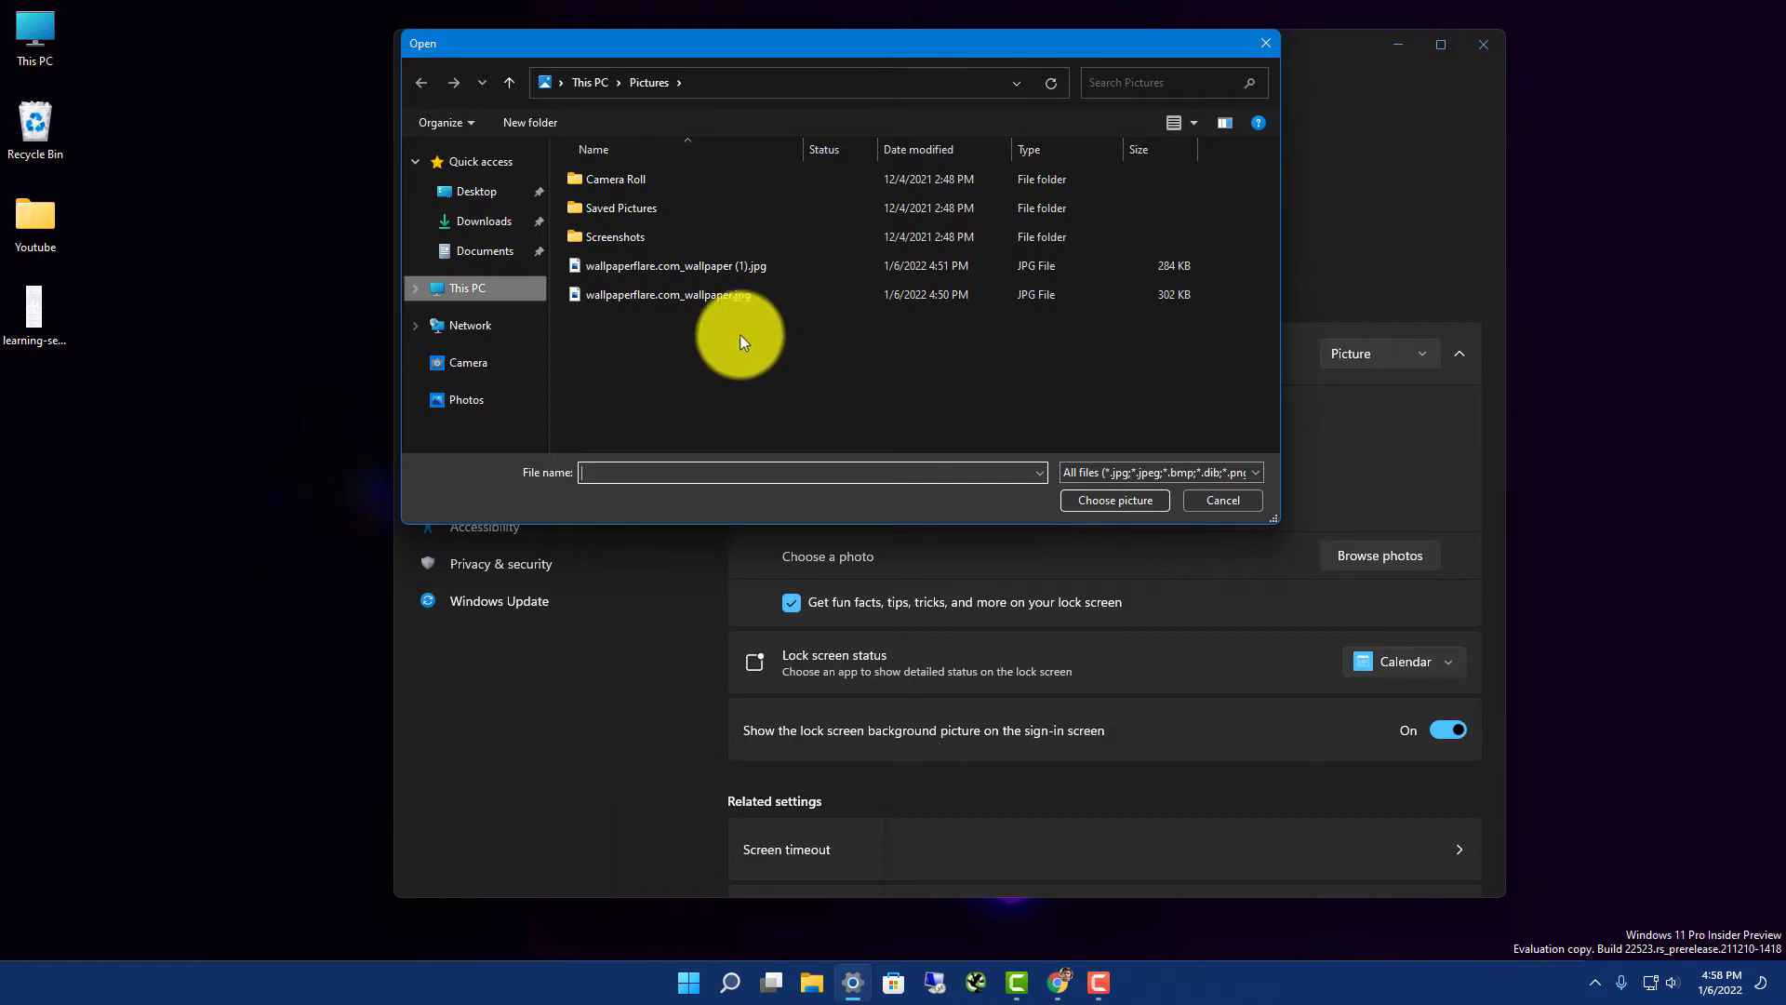
{"action": "left_click", "coordinate": [751, 296]}
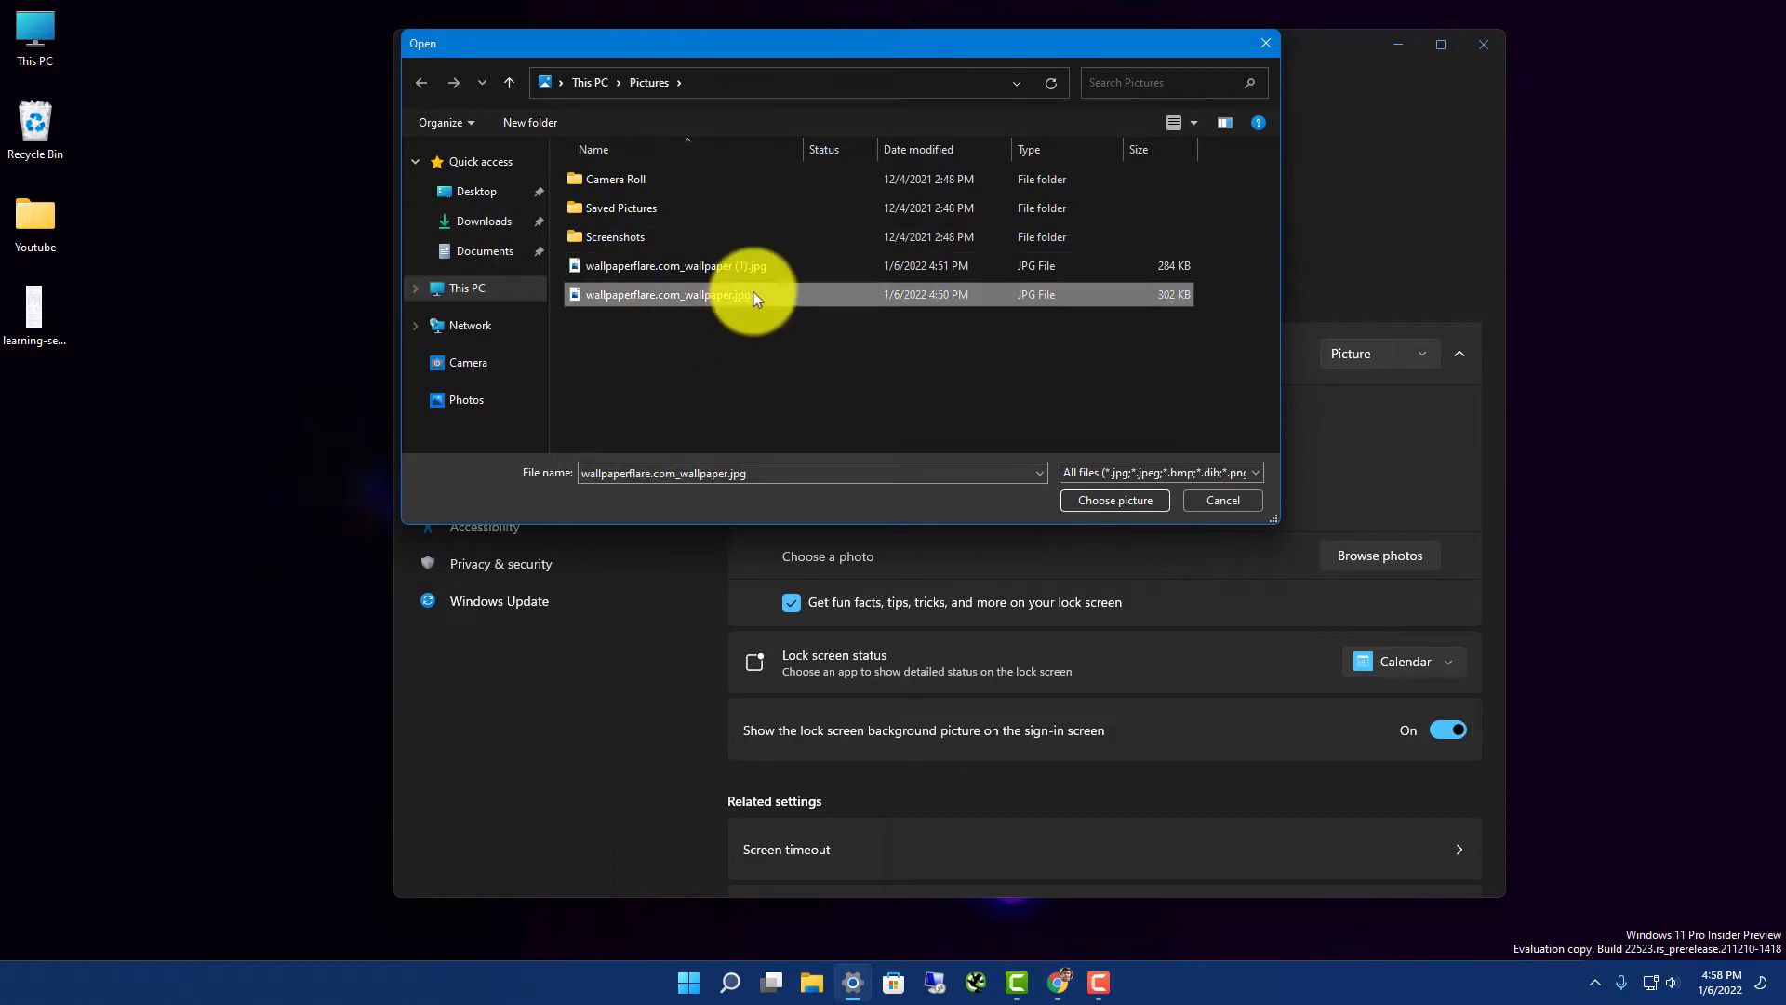
{"action": "left_click", "coordinate": [763, 266]}
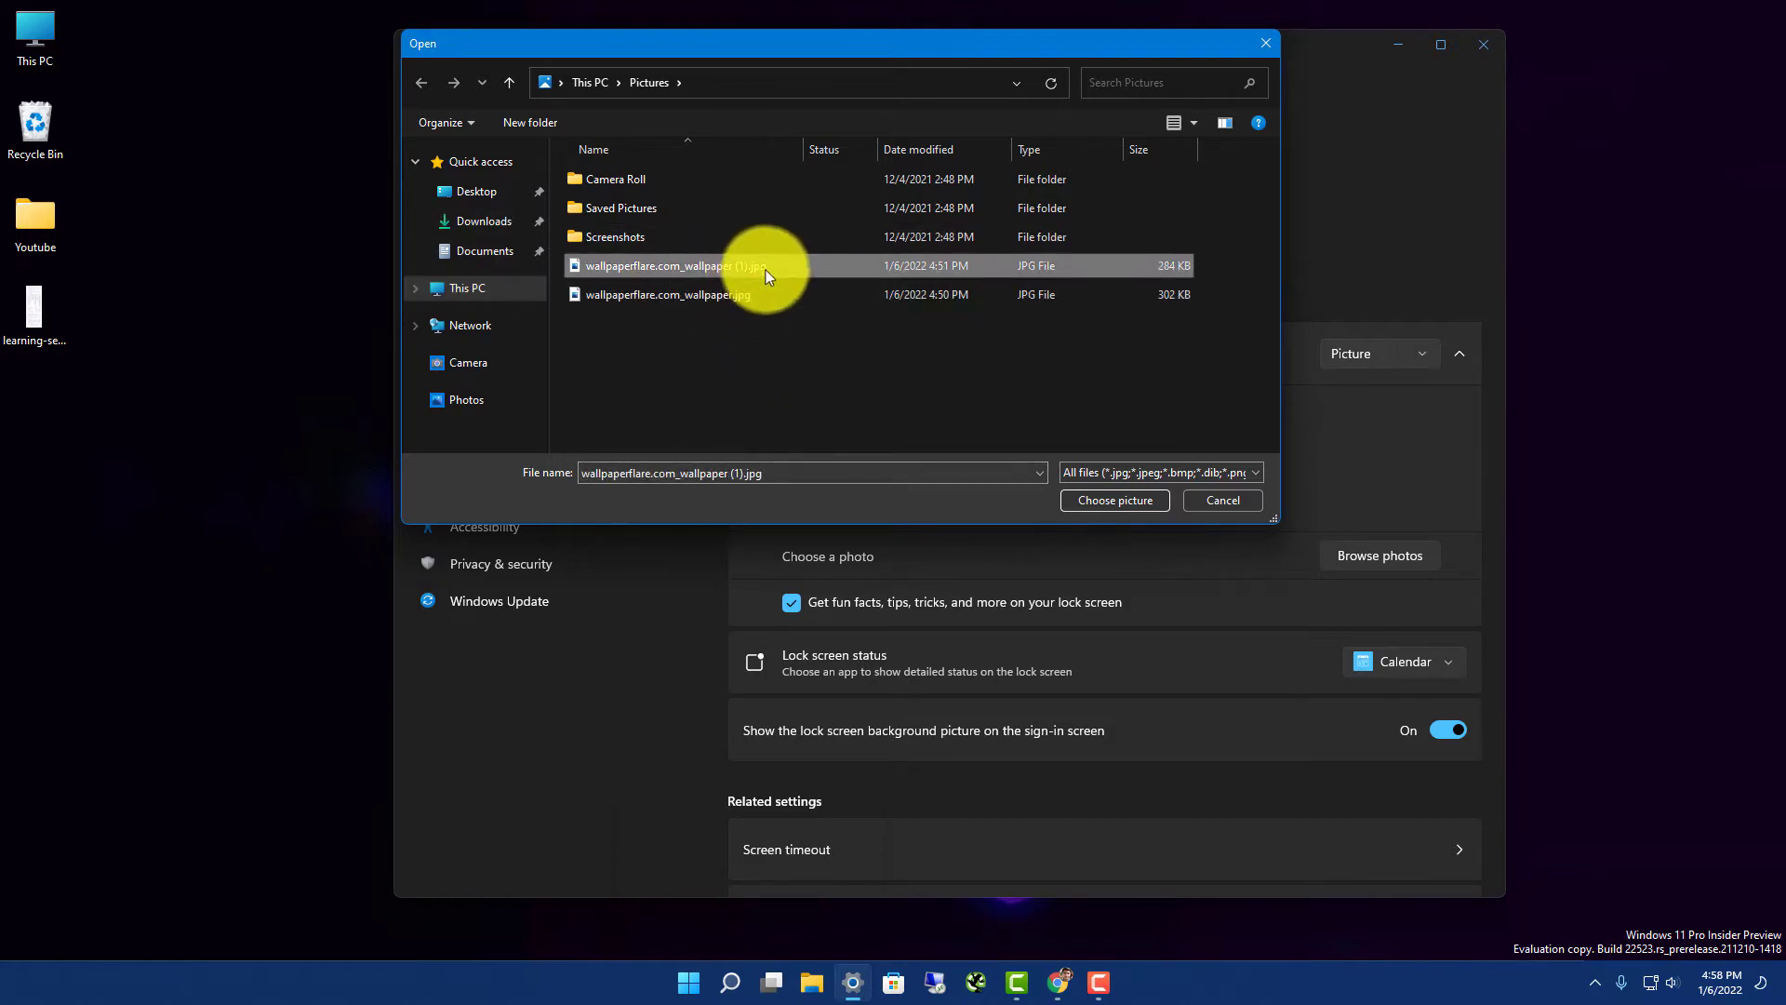
{"action": "left_click", "coordinate": [1115, 501]}
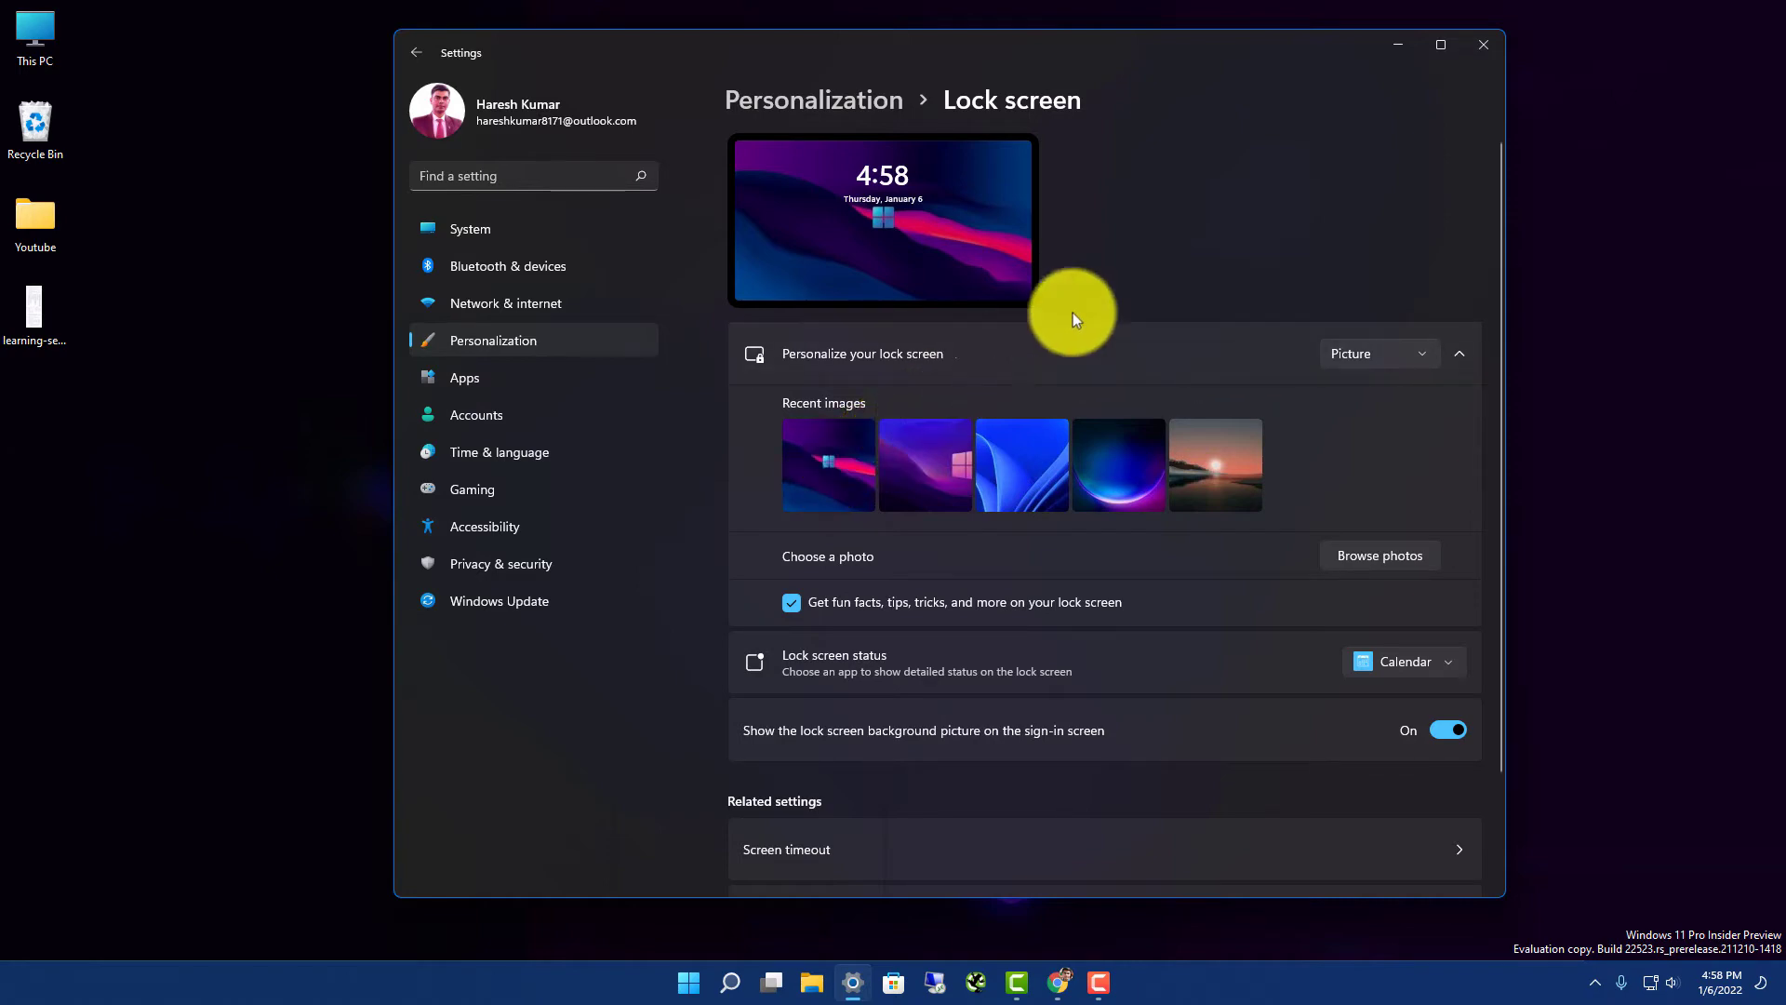
{"action": "left_click", "coordinate": [1476, 51]}
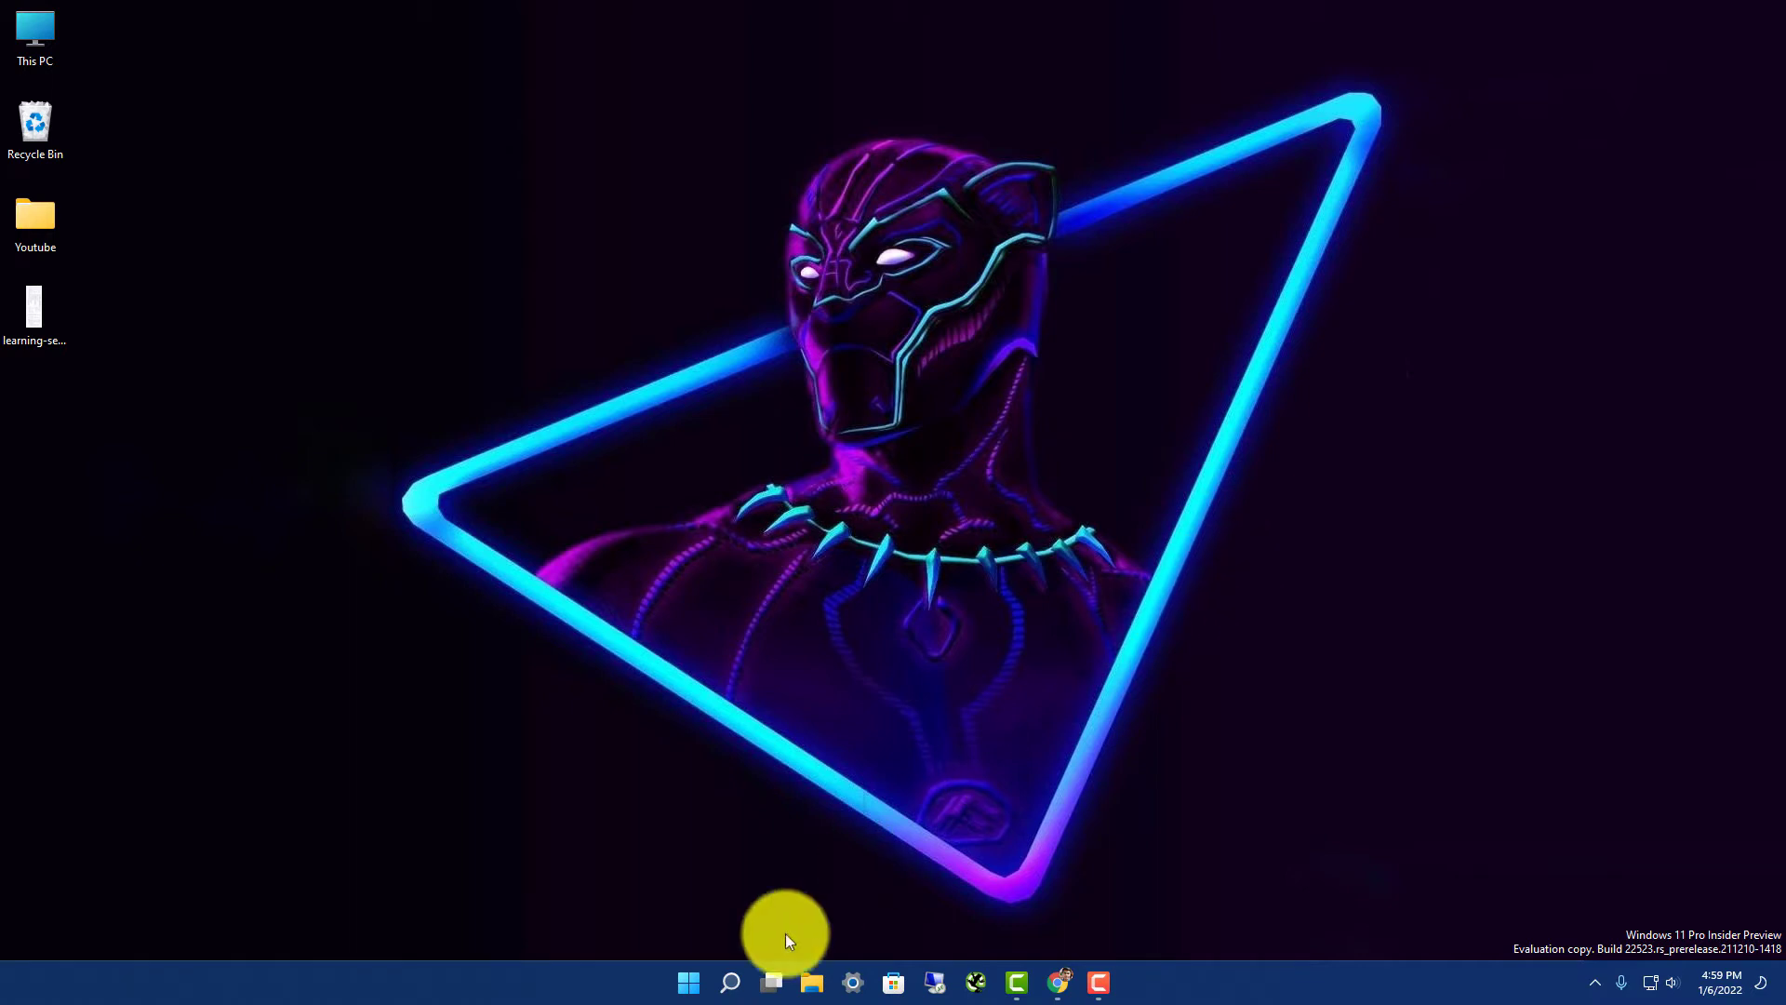
- Search Windows for "photo" and open the Photos app
{"action": "left_click", "coordinate": [731, 984]}
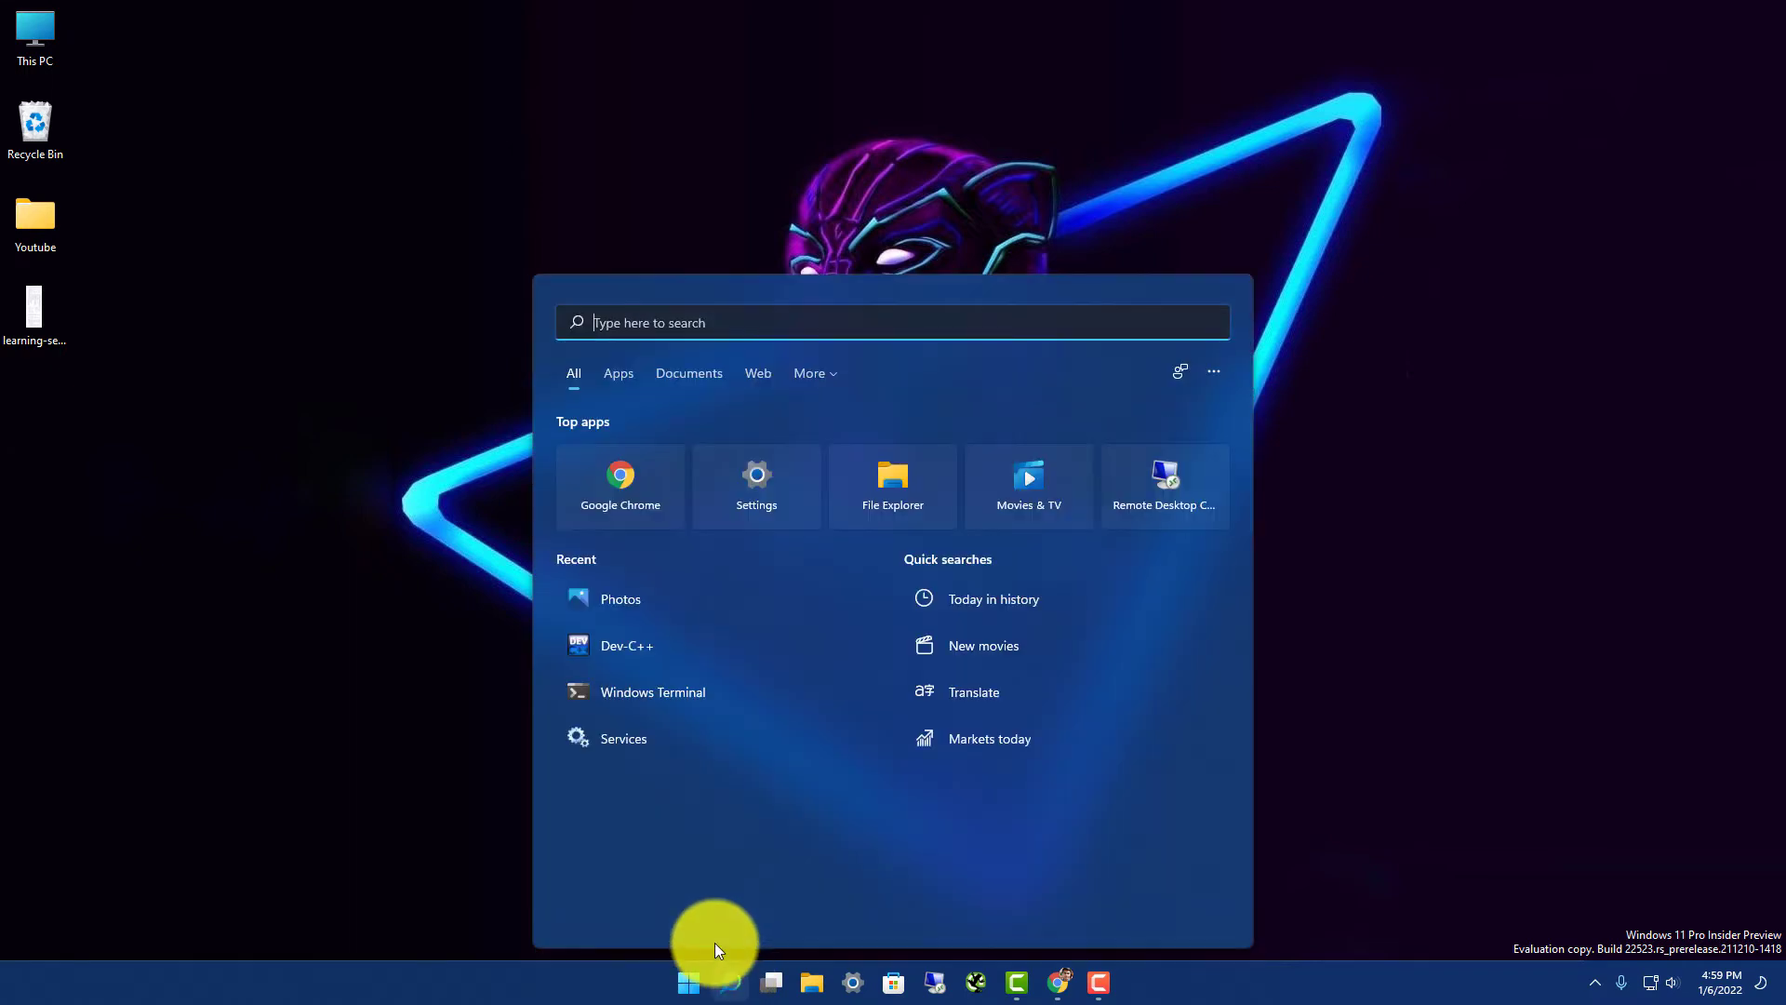
{"action": "type", "text": "po"}
{"action": "key", "text": "BackSpace"}
{"action": "key", "text": "BackSpace"}
{"action": "type", "text": "os"}
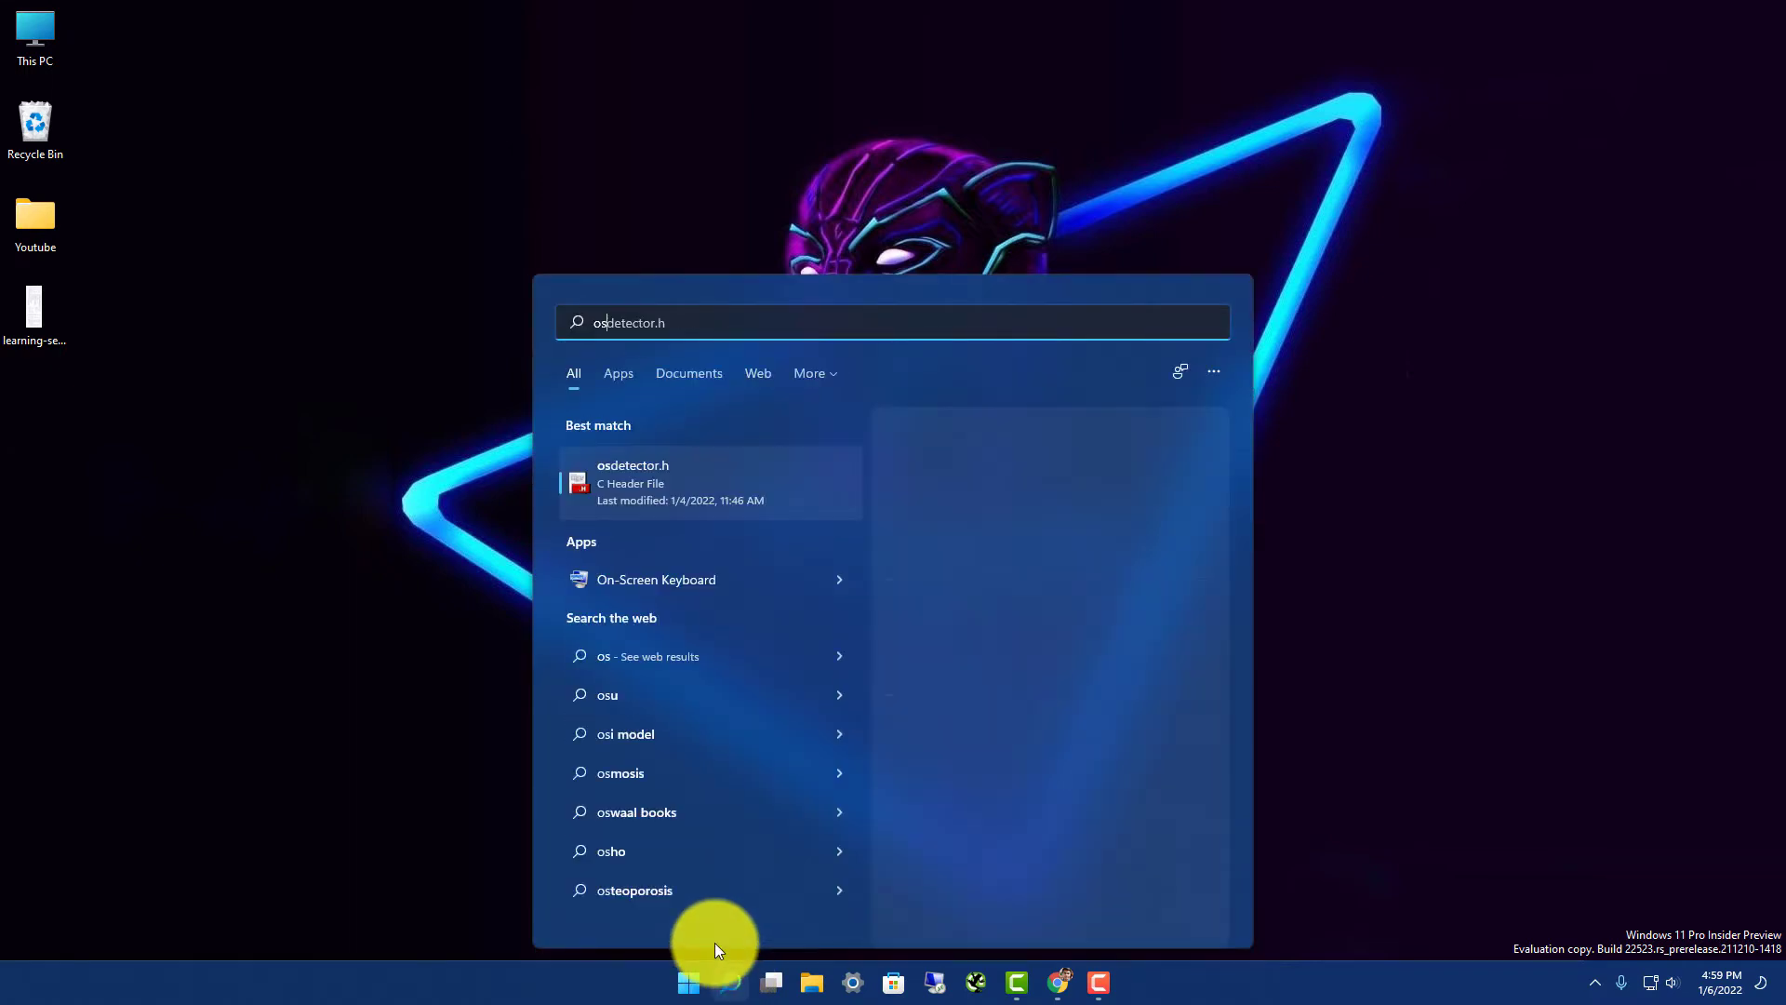
{"action": "key", "text": "BackSpace"}
{"action": "key", "text": "BackSpace"}
{"action": "type", "text": "photo"}
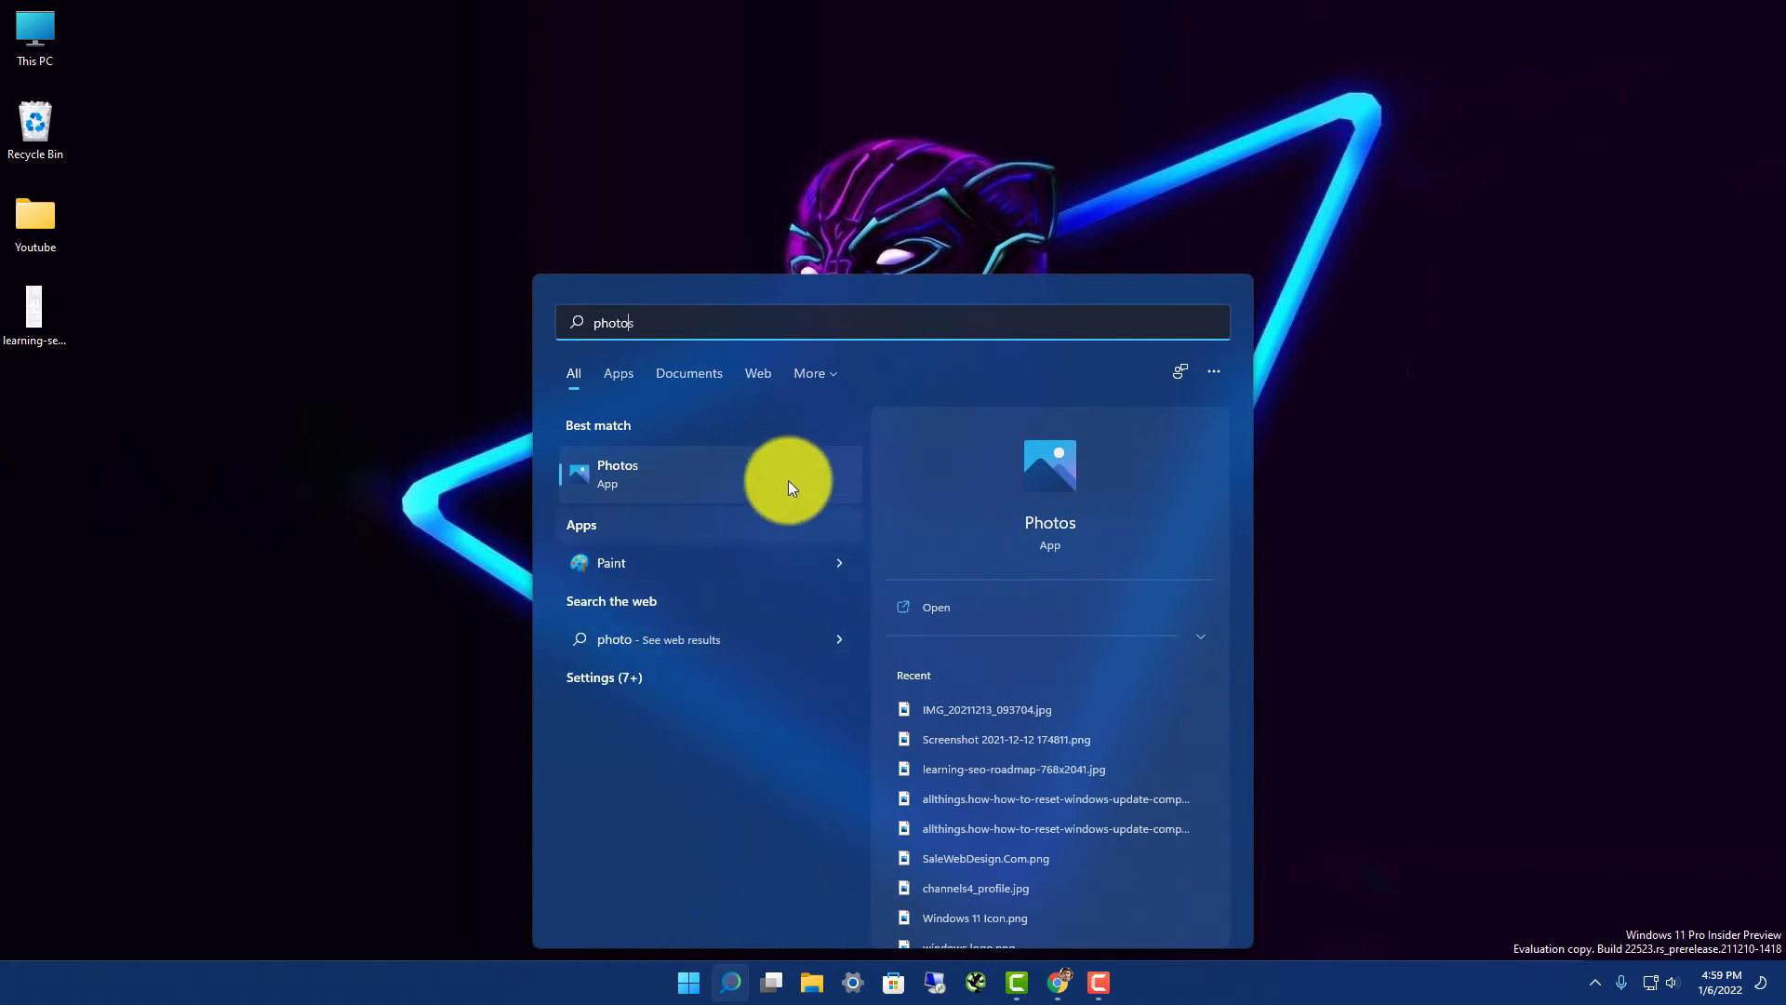
{"action": "left_click", "coordinate": [947, 607]}
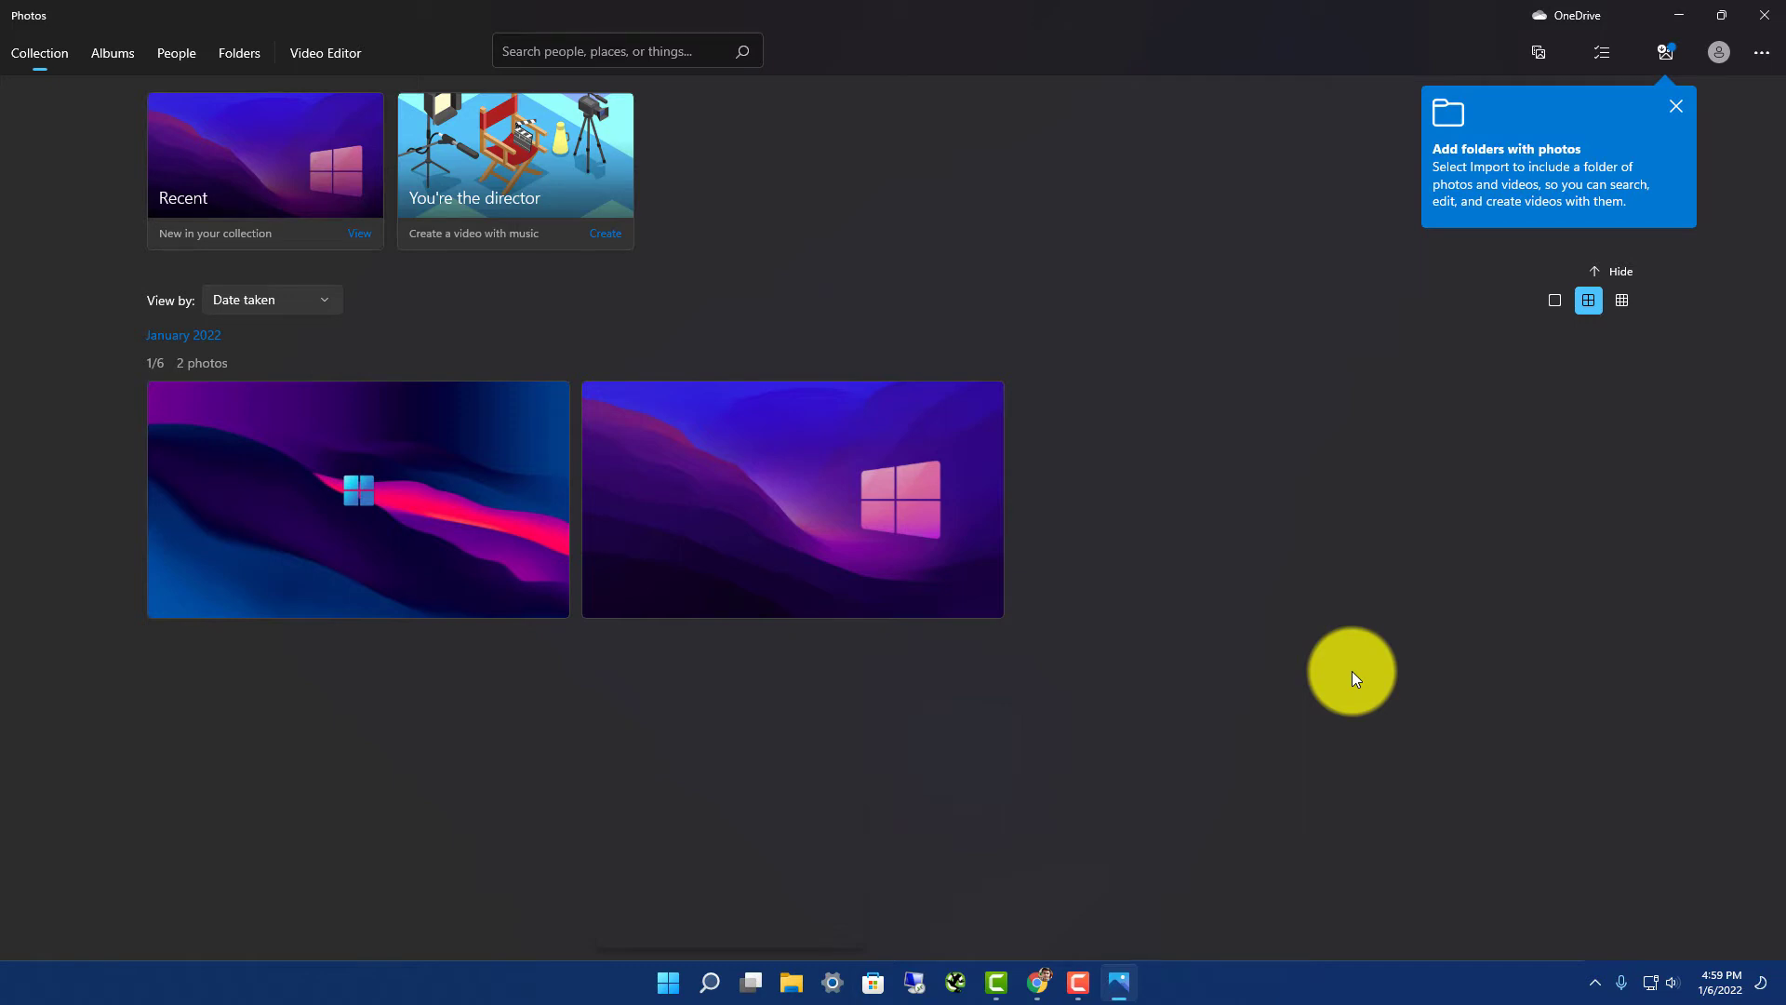
- View wallpaperflare.com_wallpaper.jpg from the collection and set it as the lock screen image
{"action": "left_click", "coordinate": [790, 490]}
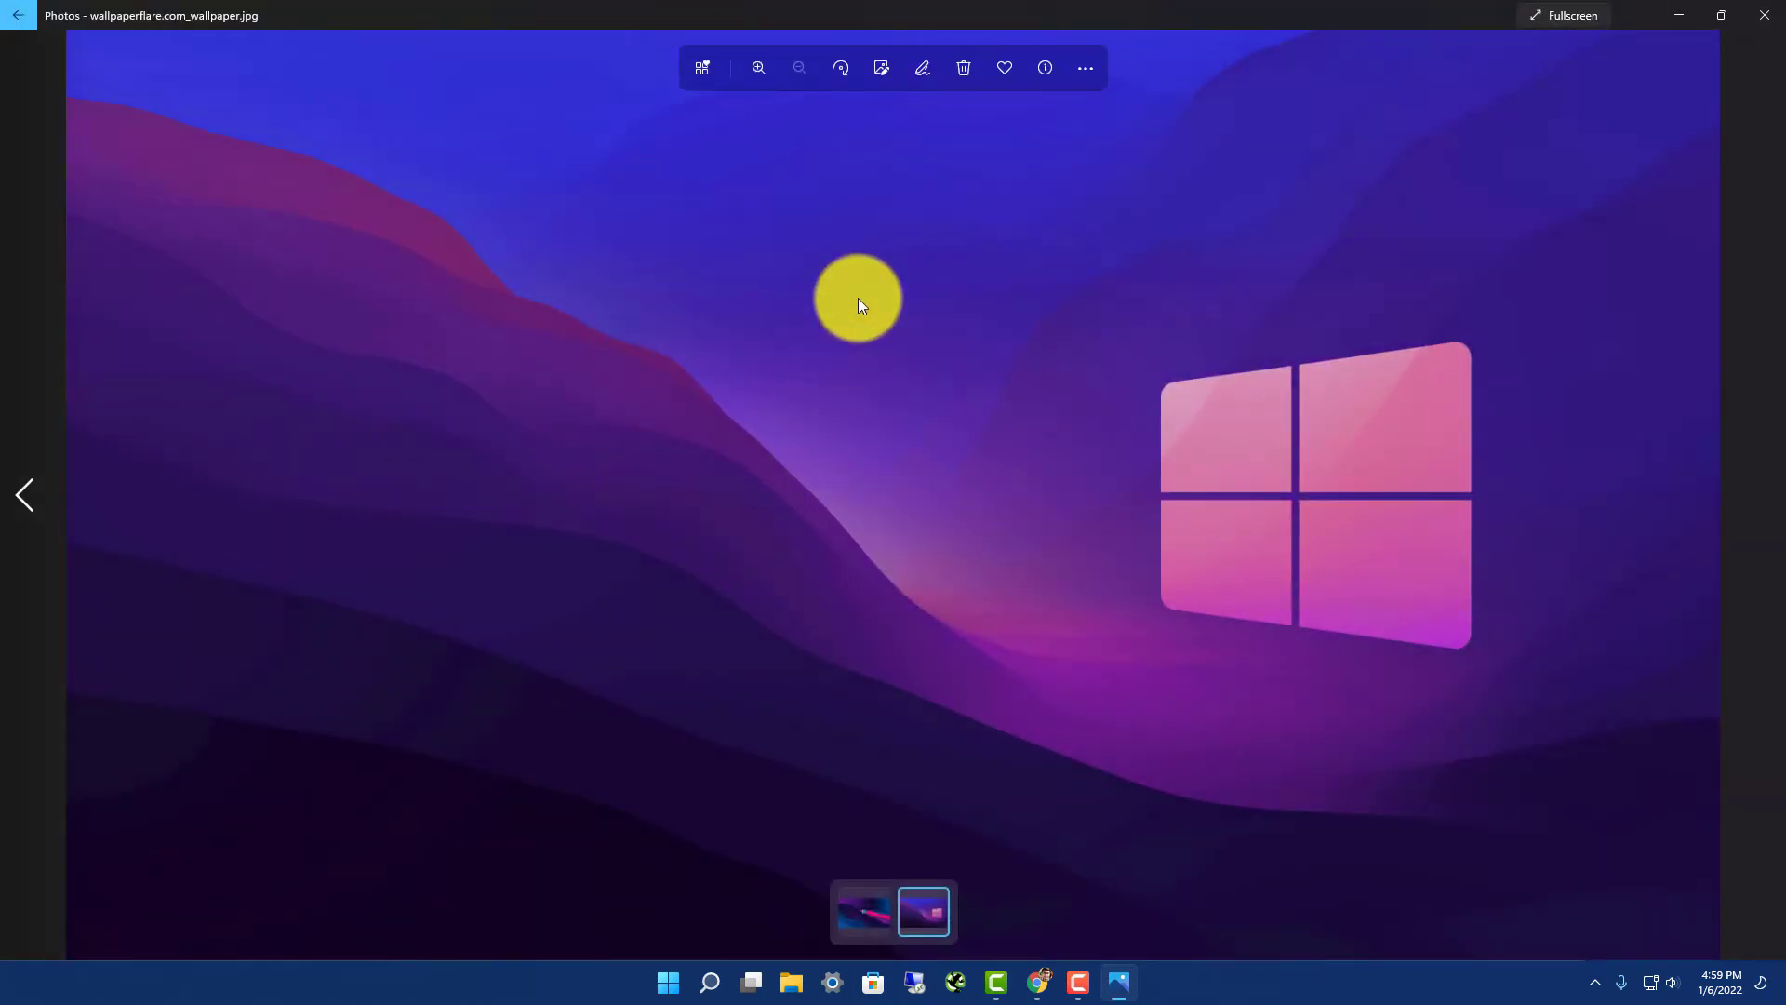
{"action": "right_click", "coordinate": [858, 298]}
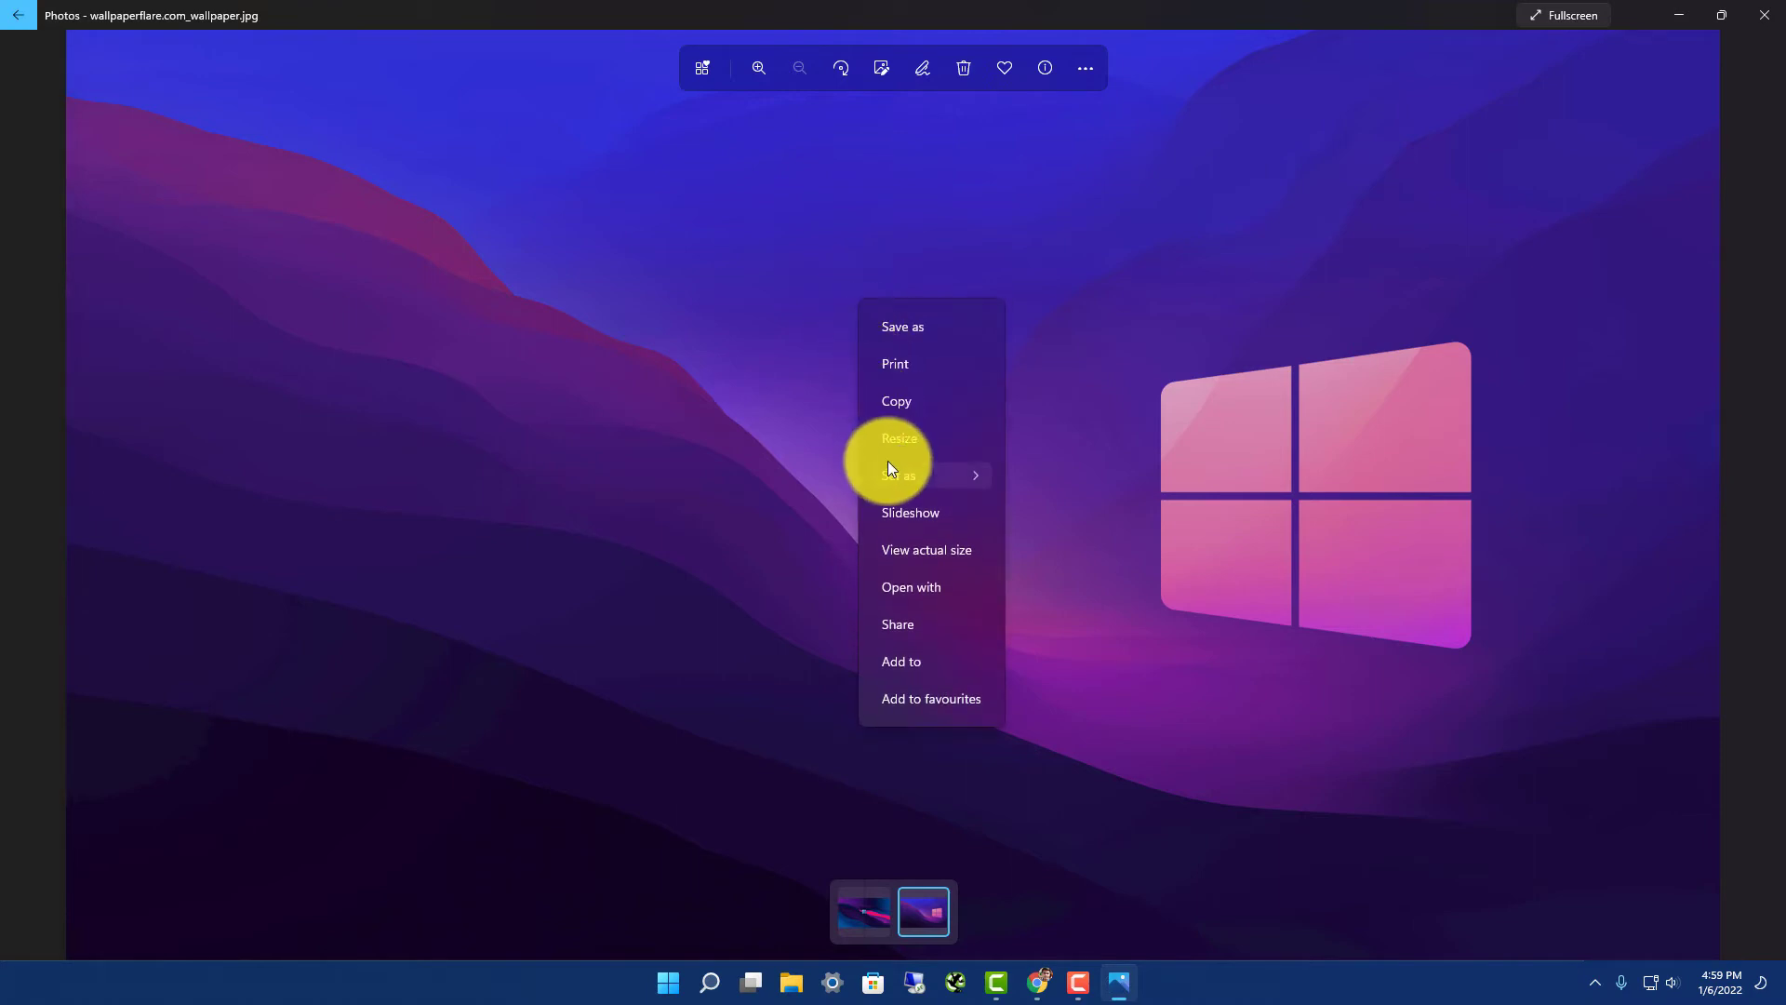
{"action": "mouse_move", "coordinate": [887, 469]}
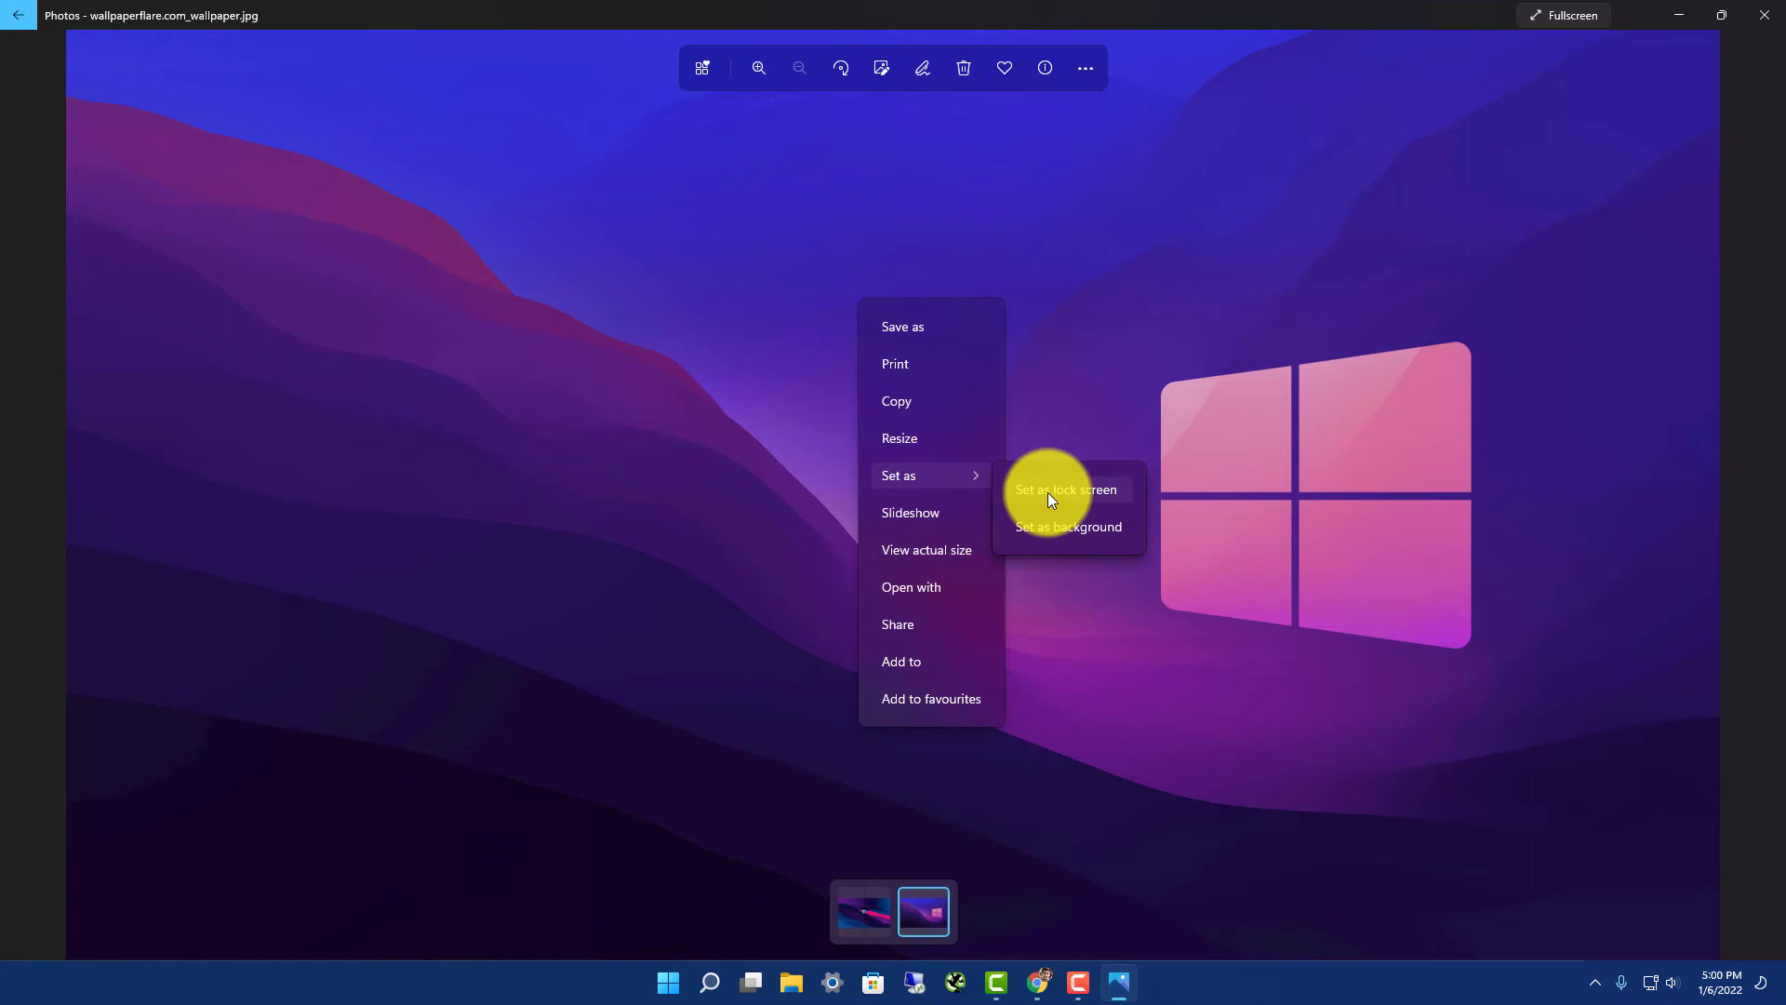
{"action": "left_click", "coordinate": [1087, 488]}
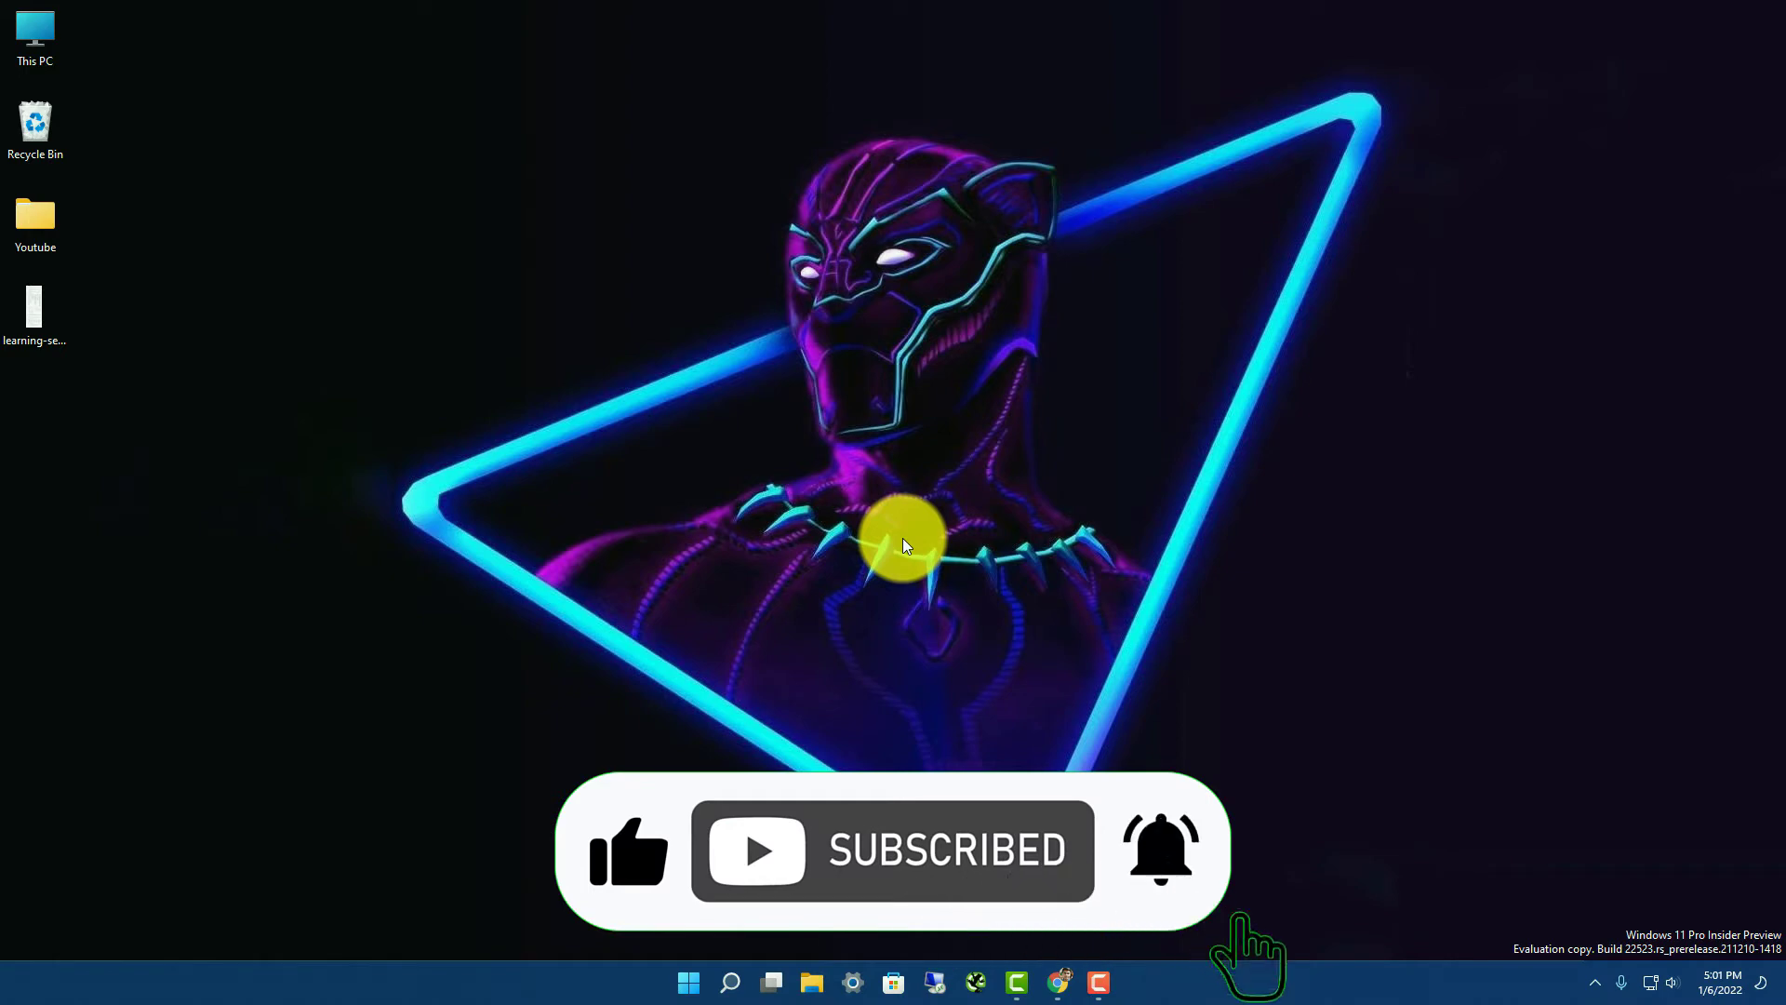
- Switch to the Settings app, set the lock screen background type to Windows spotlight, and return to the desktop
{"action": "key", "text": "super+i"}
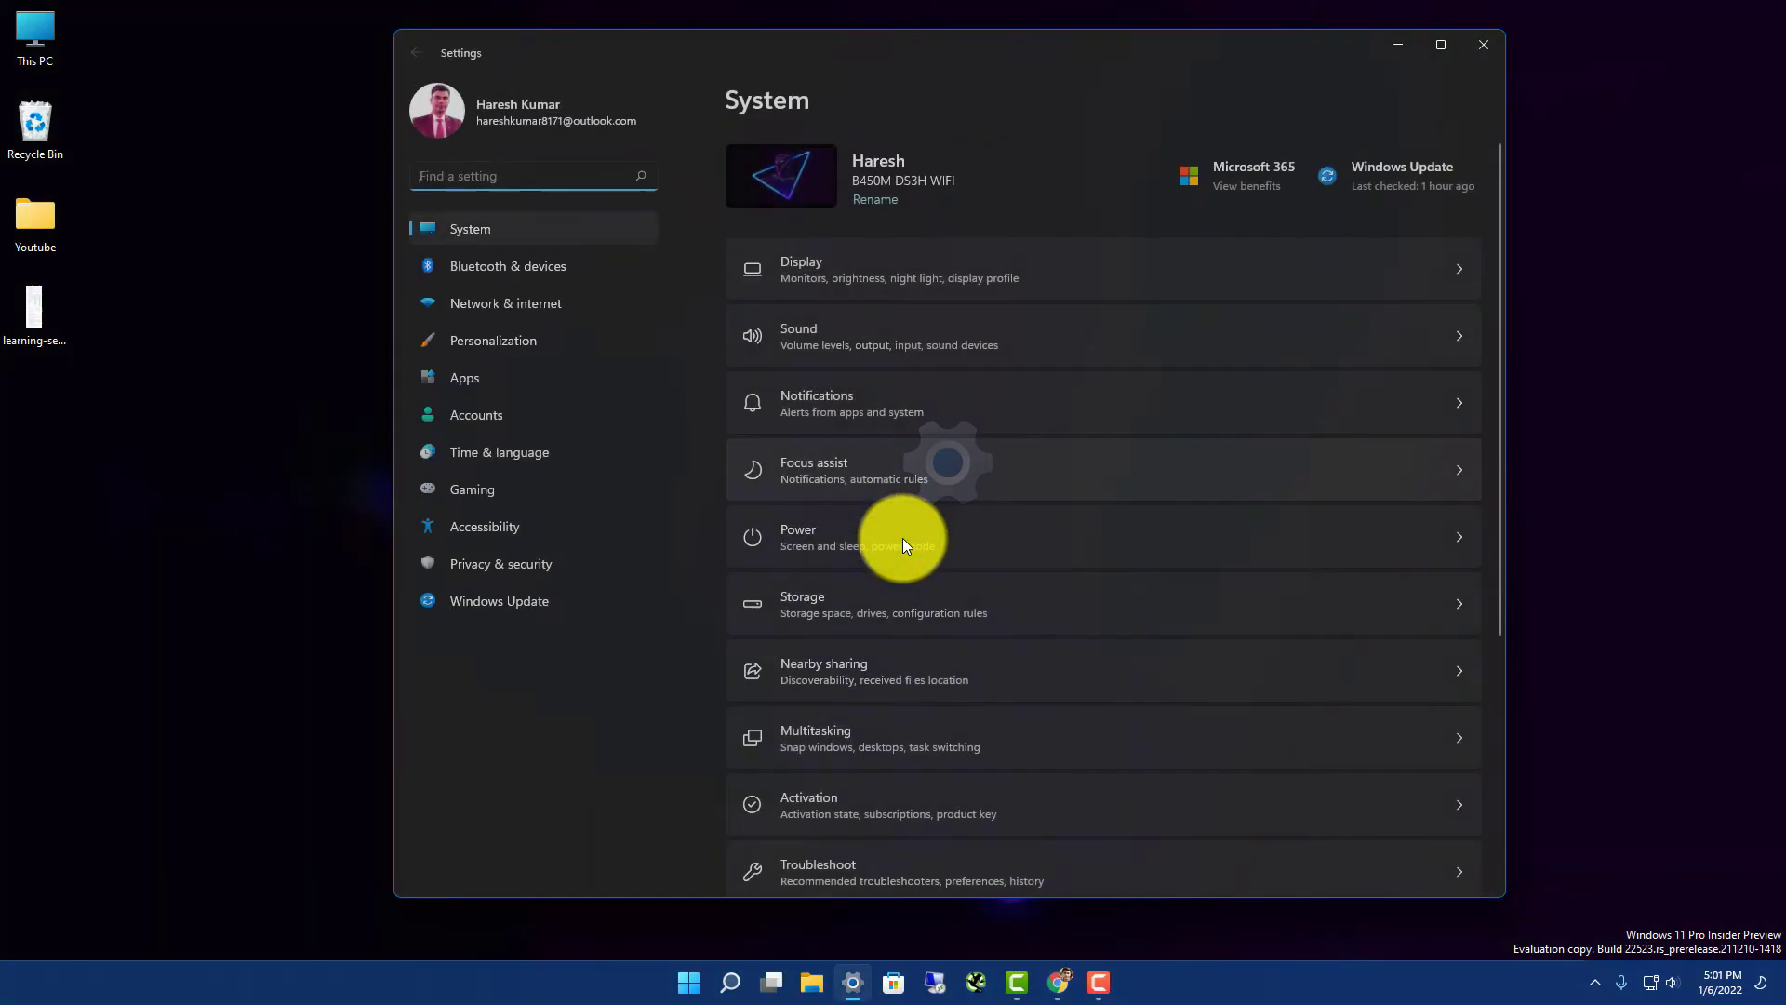
{"action": "left_click", "coordinate": [495, 346]}
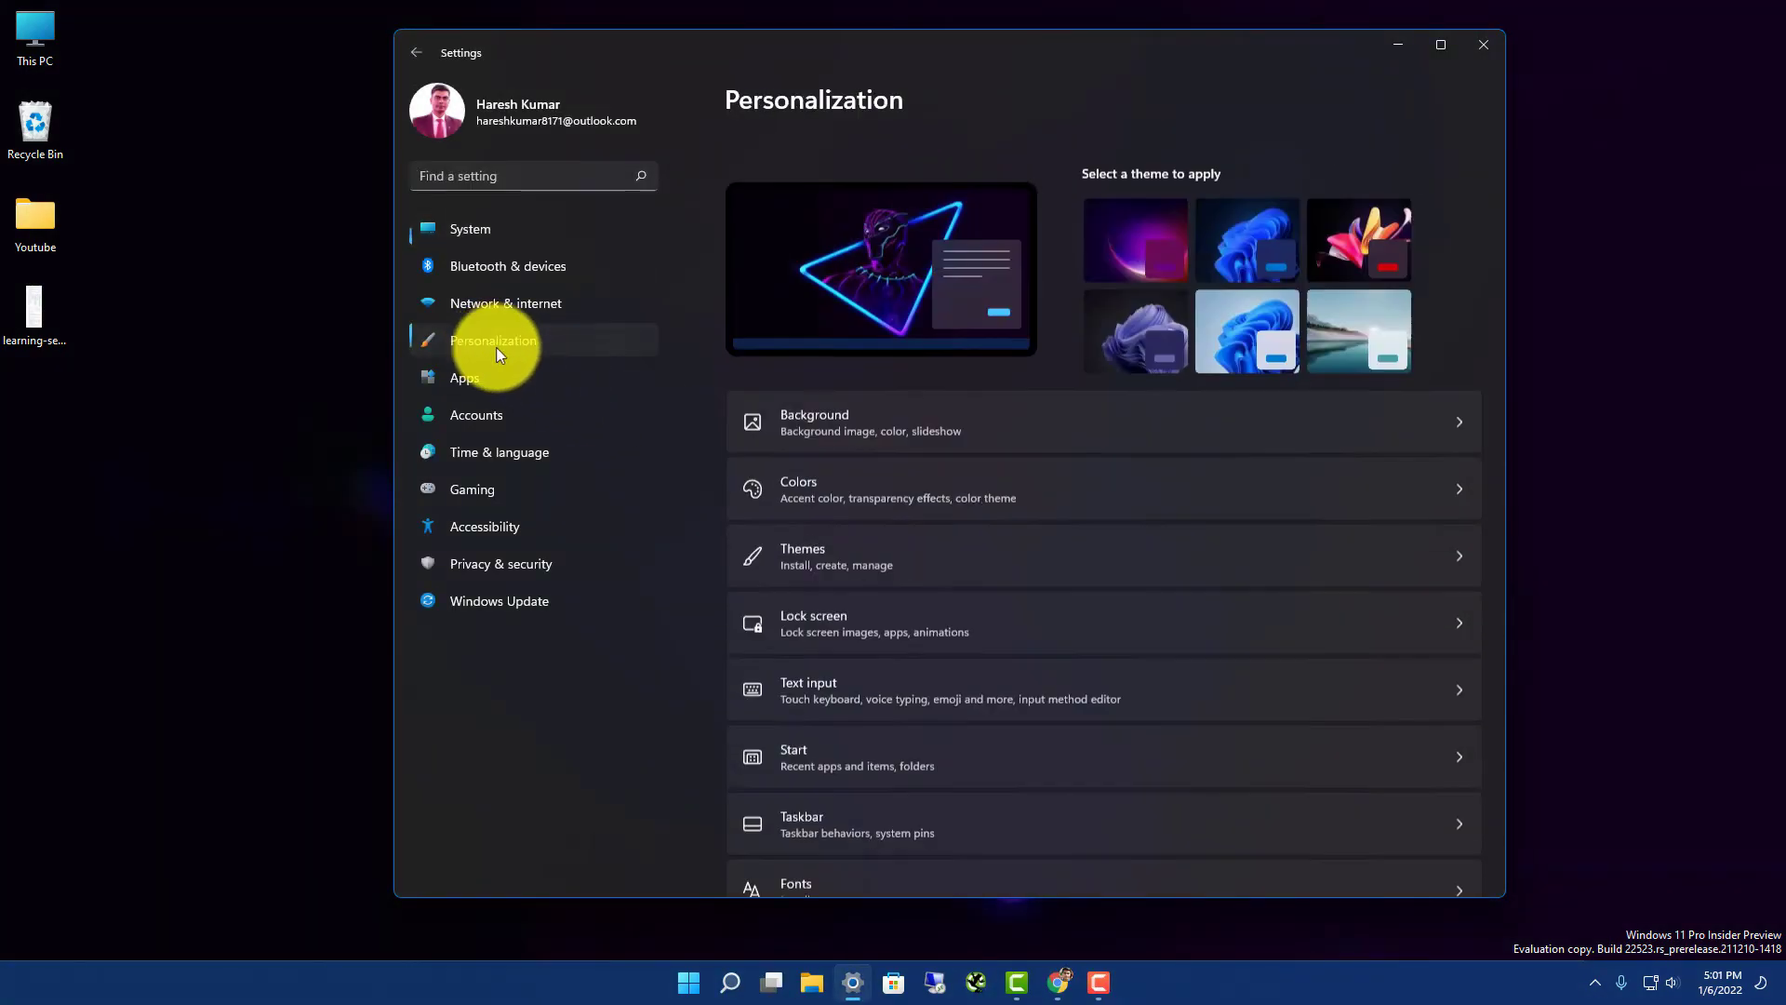
{"action": "left_click", "coordinate": [846, 601]}
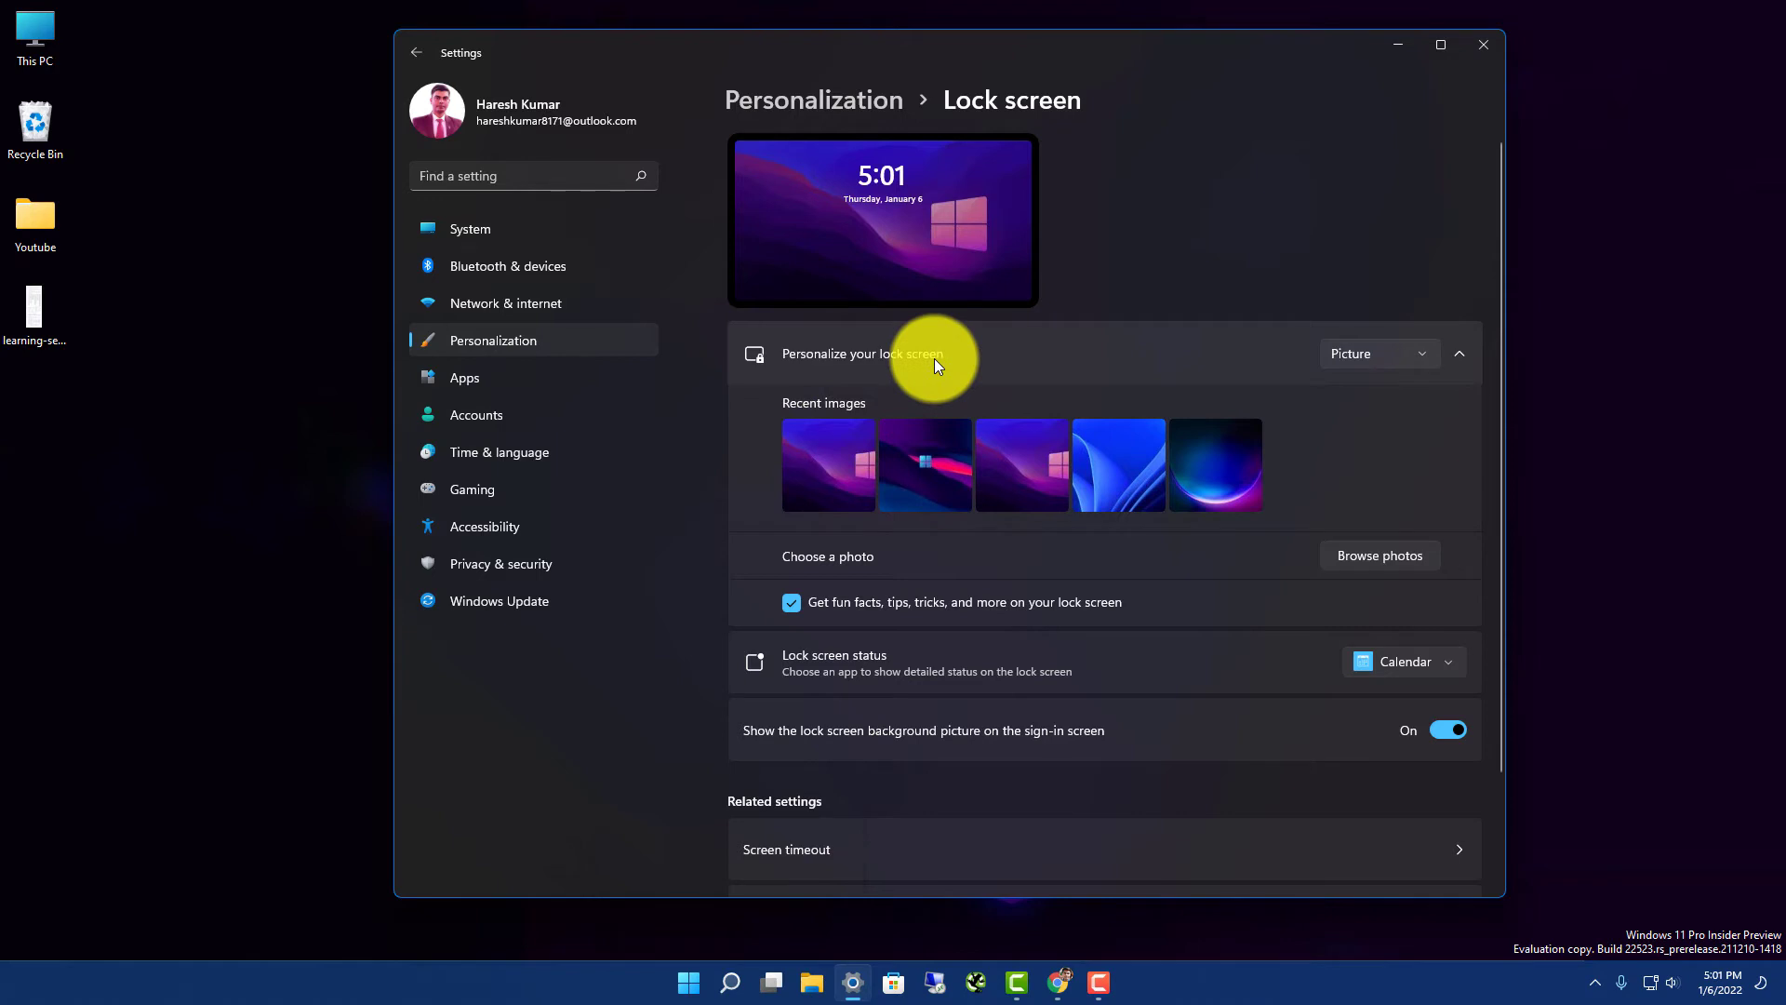
{"action": "left_click", "coordinate": [1420, 353]}
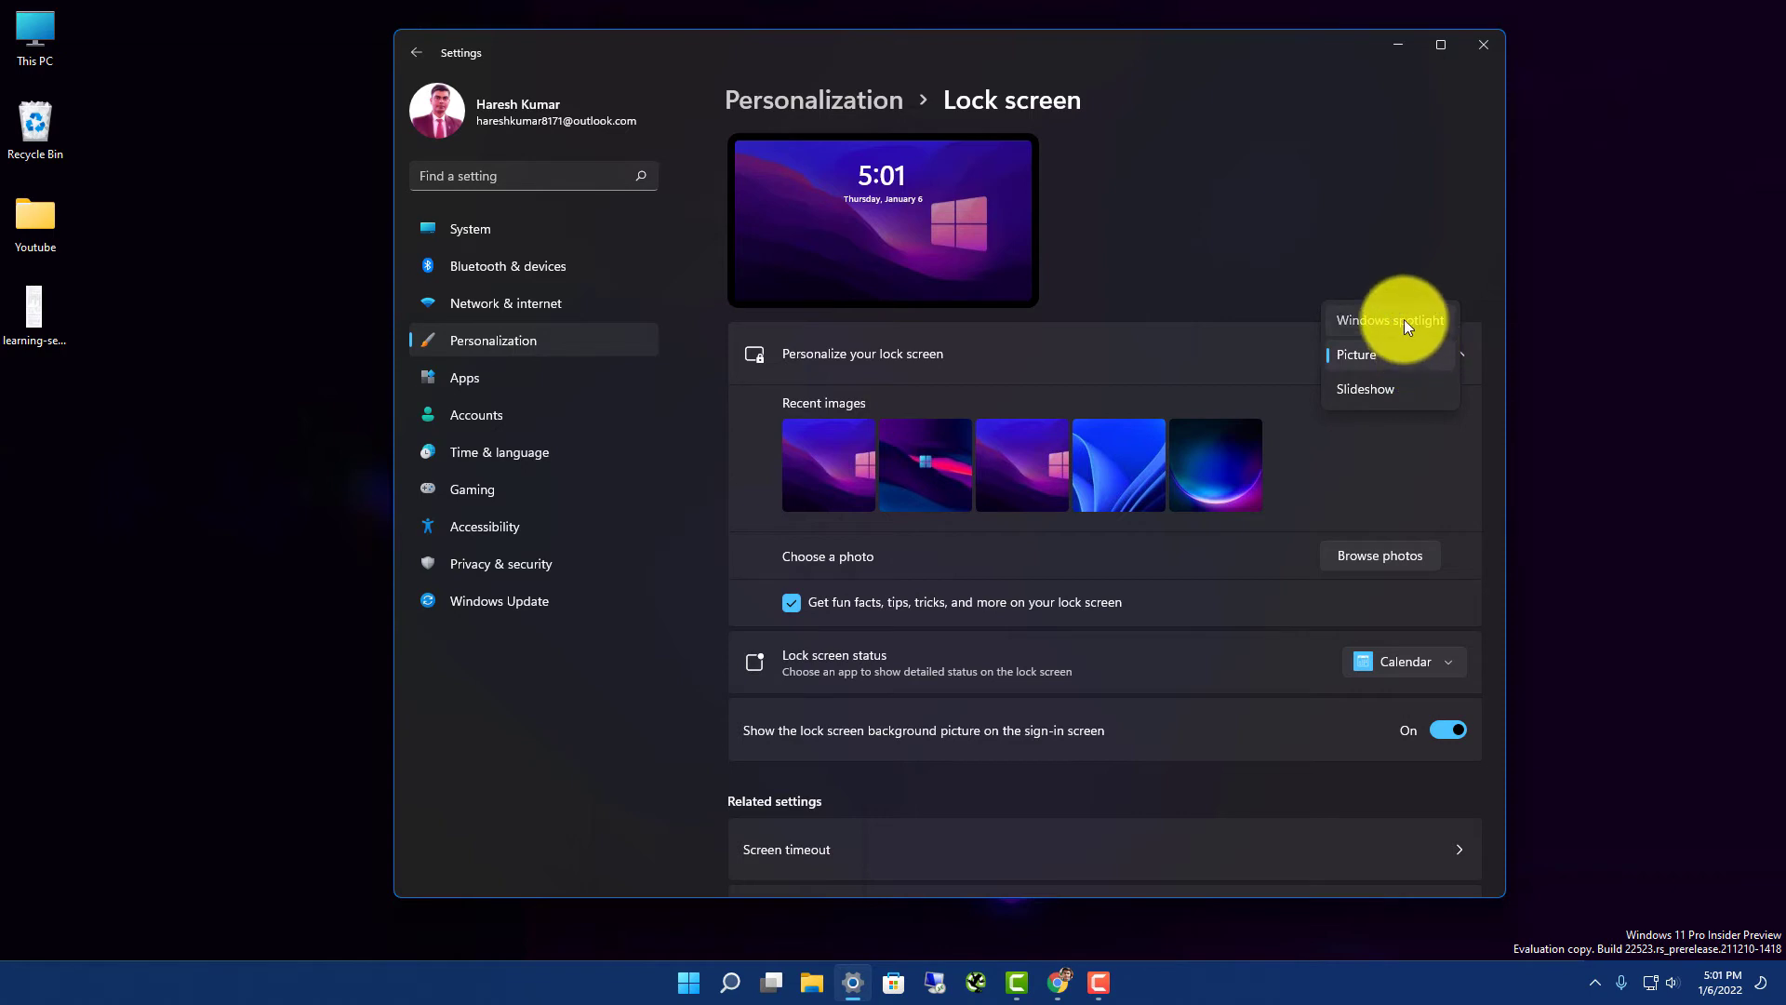
{"action": "left_click", "coordinate": [1404, 320]}
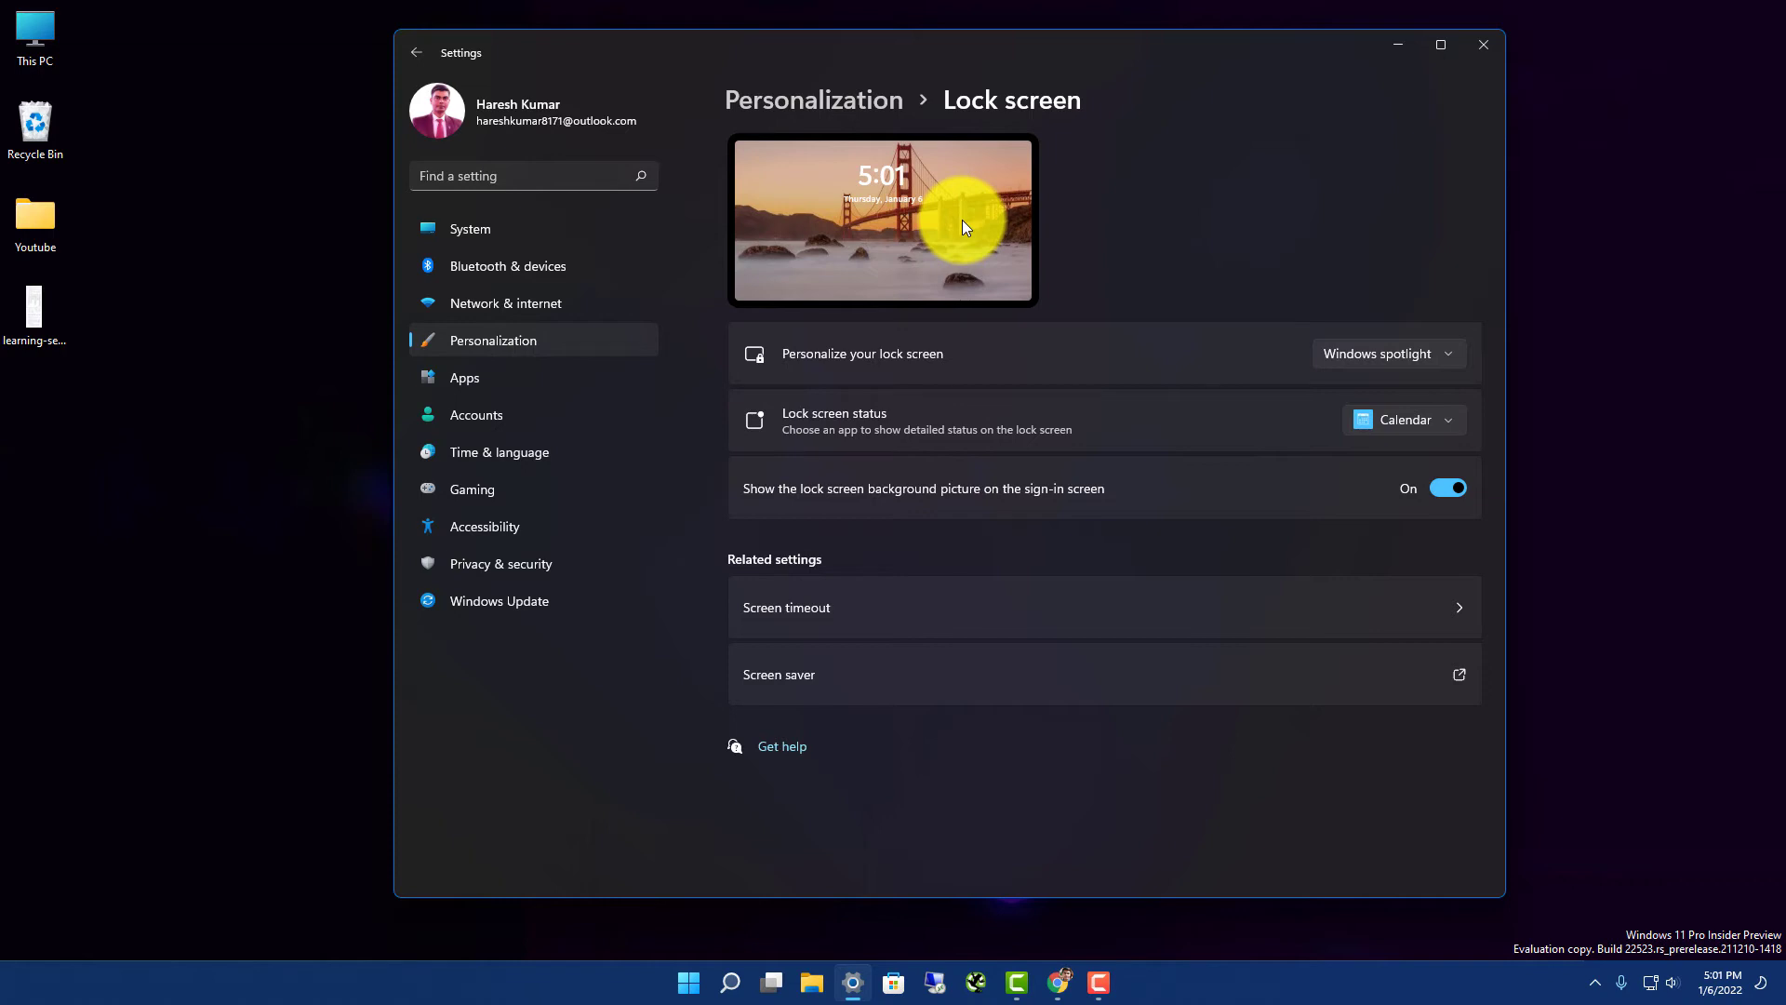
{"action": "key", "text": "super+d"}
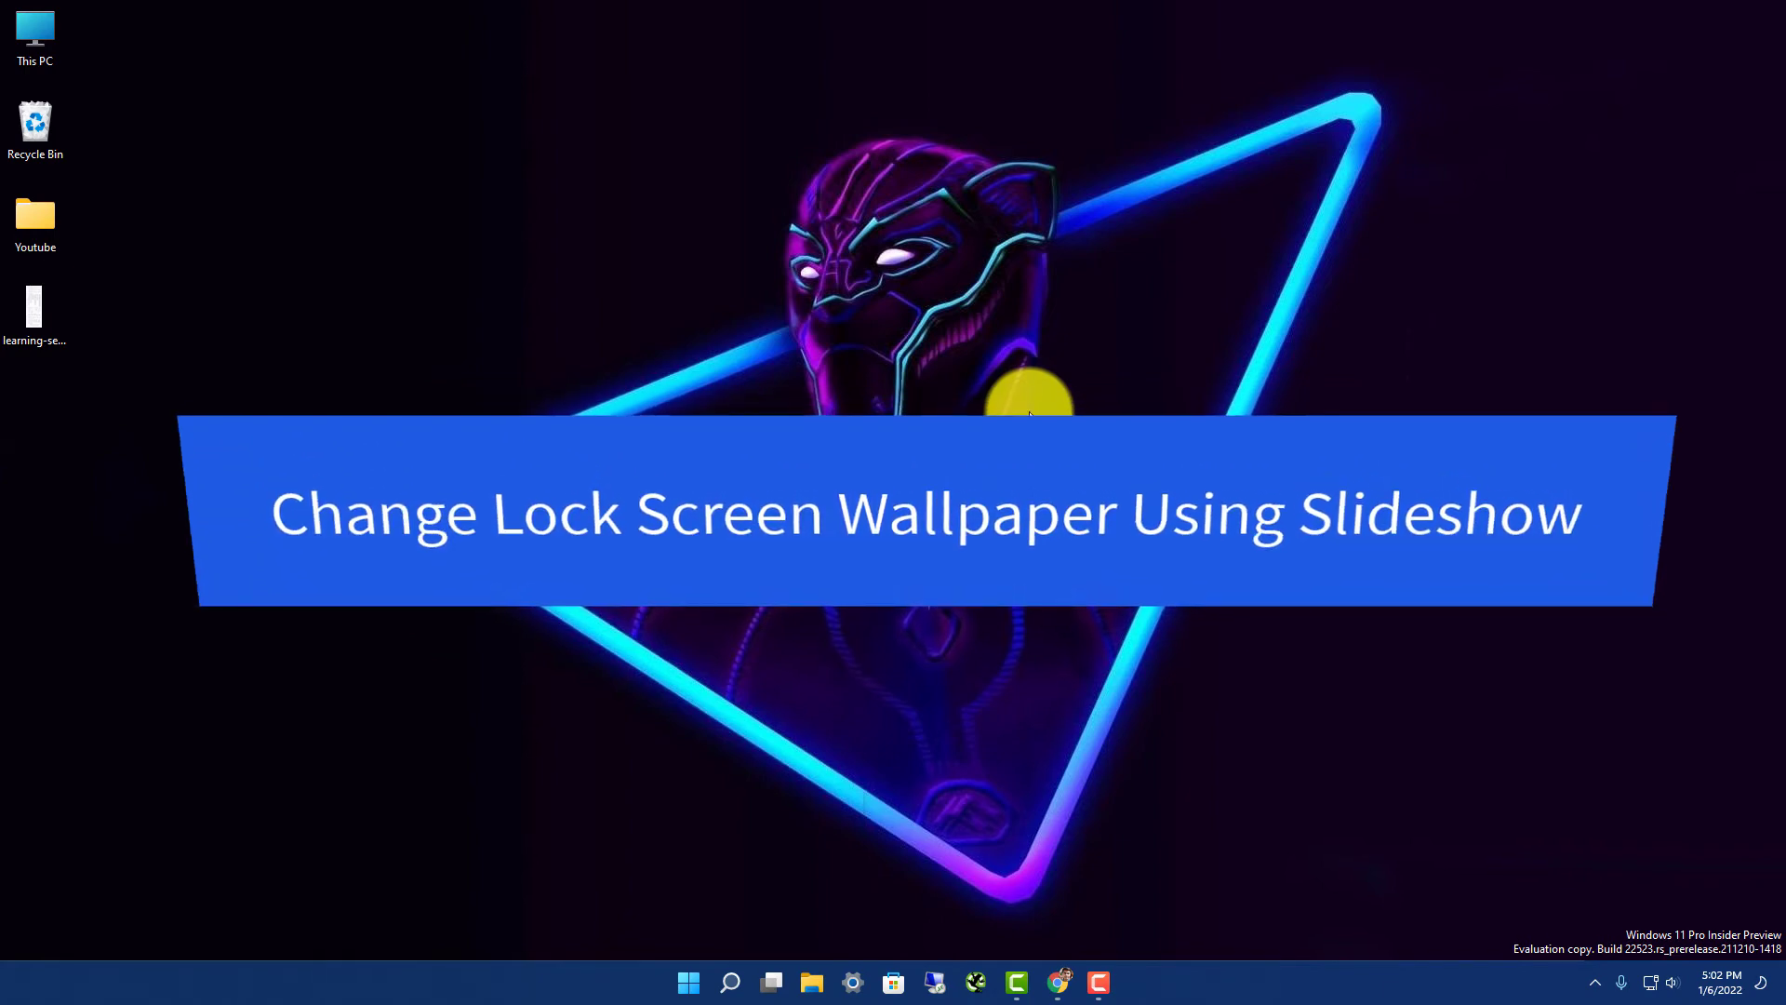
- Reopen the lock screen personalization settings and set the background type to Slideshow
{"action": "key", "text": "super+i"}
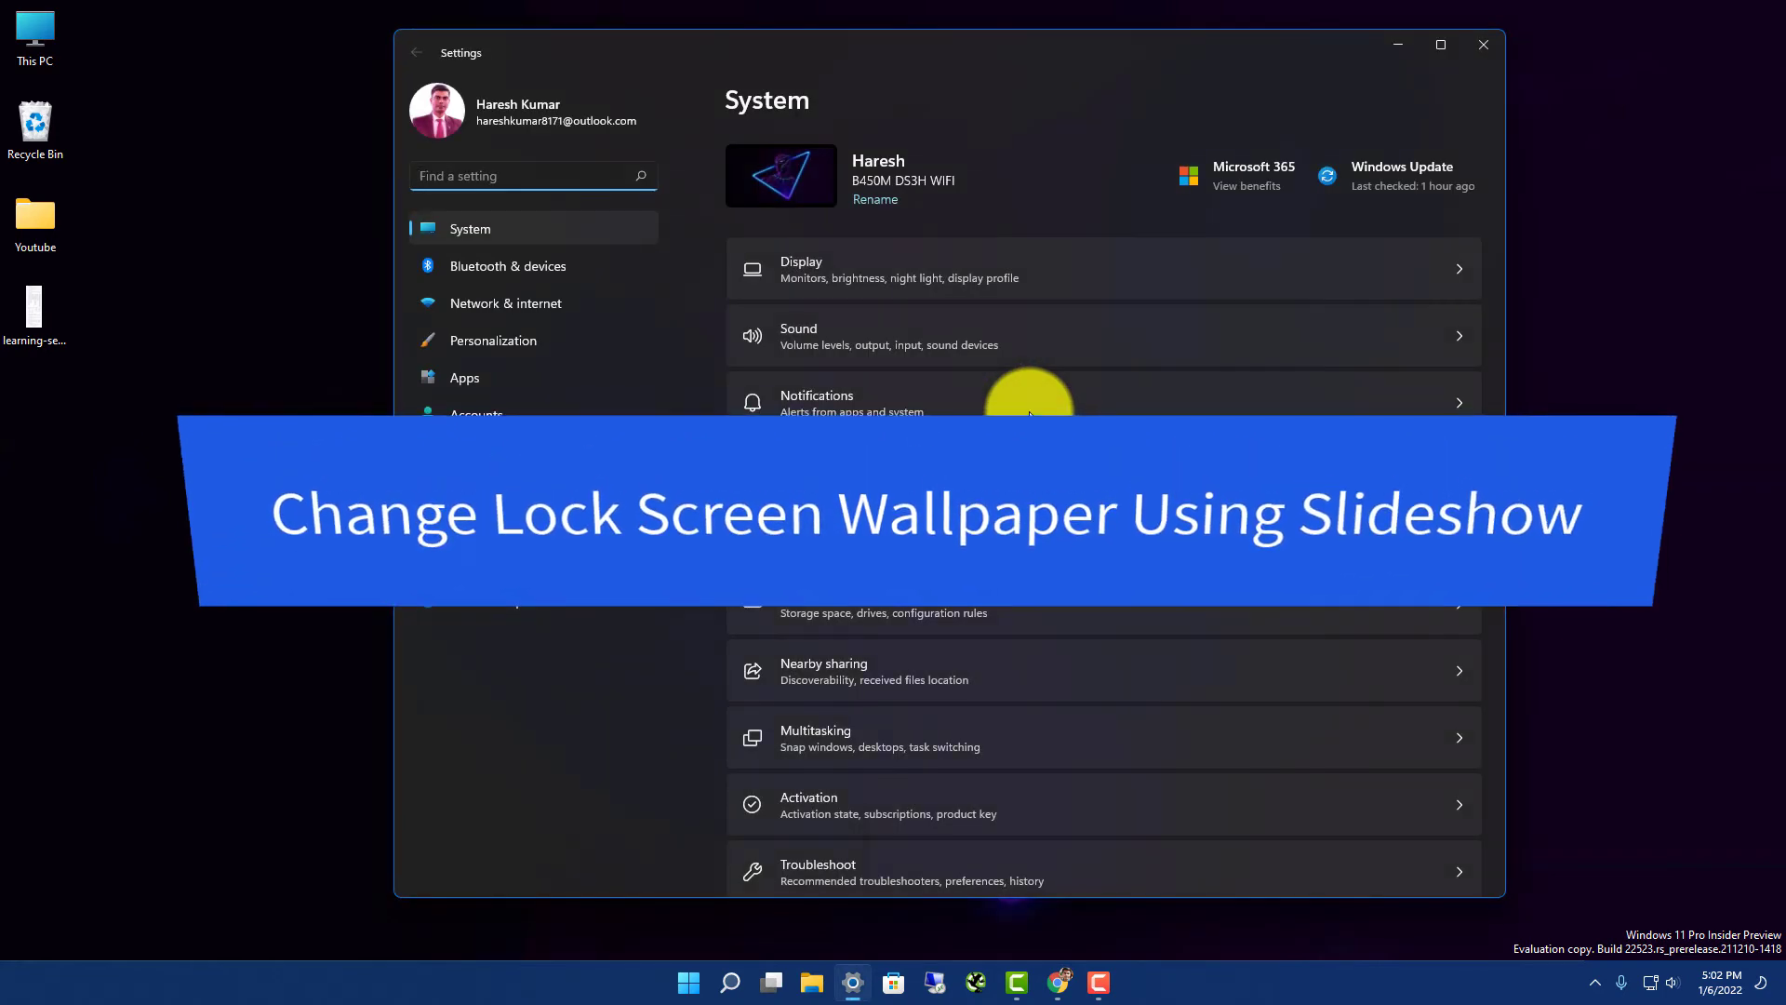
{"action": "left_click", "coordinate": [525, 344]}
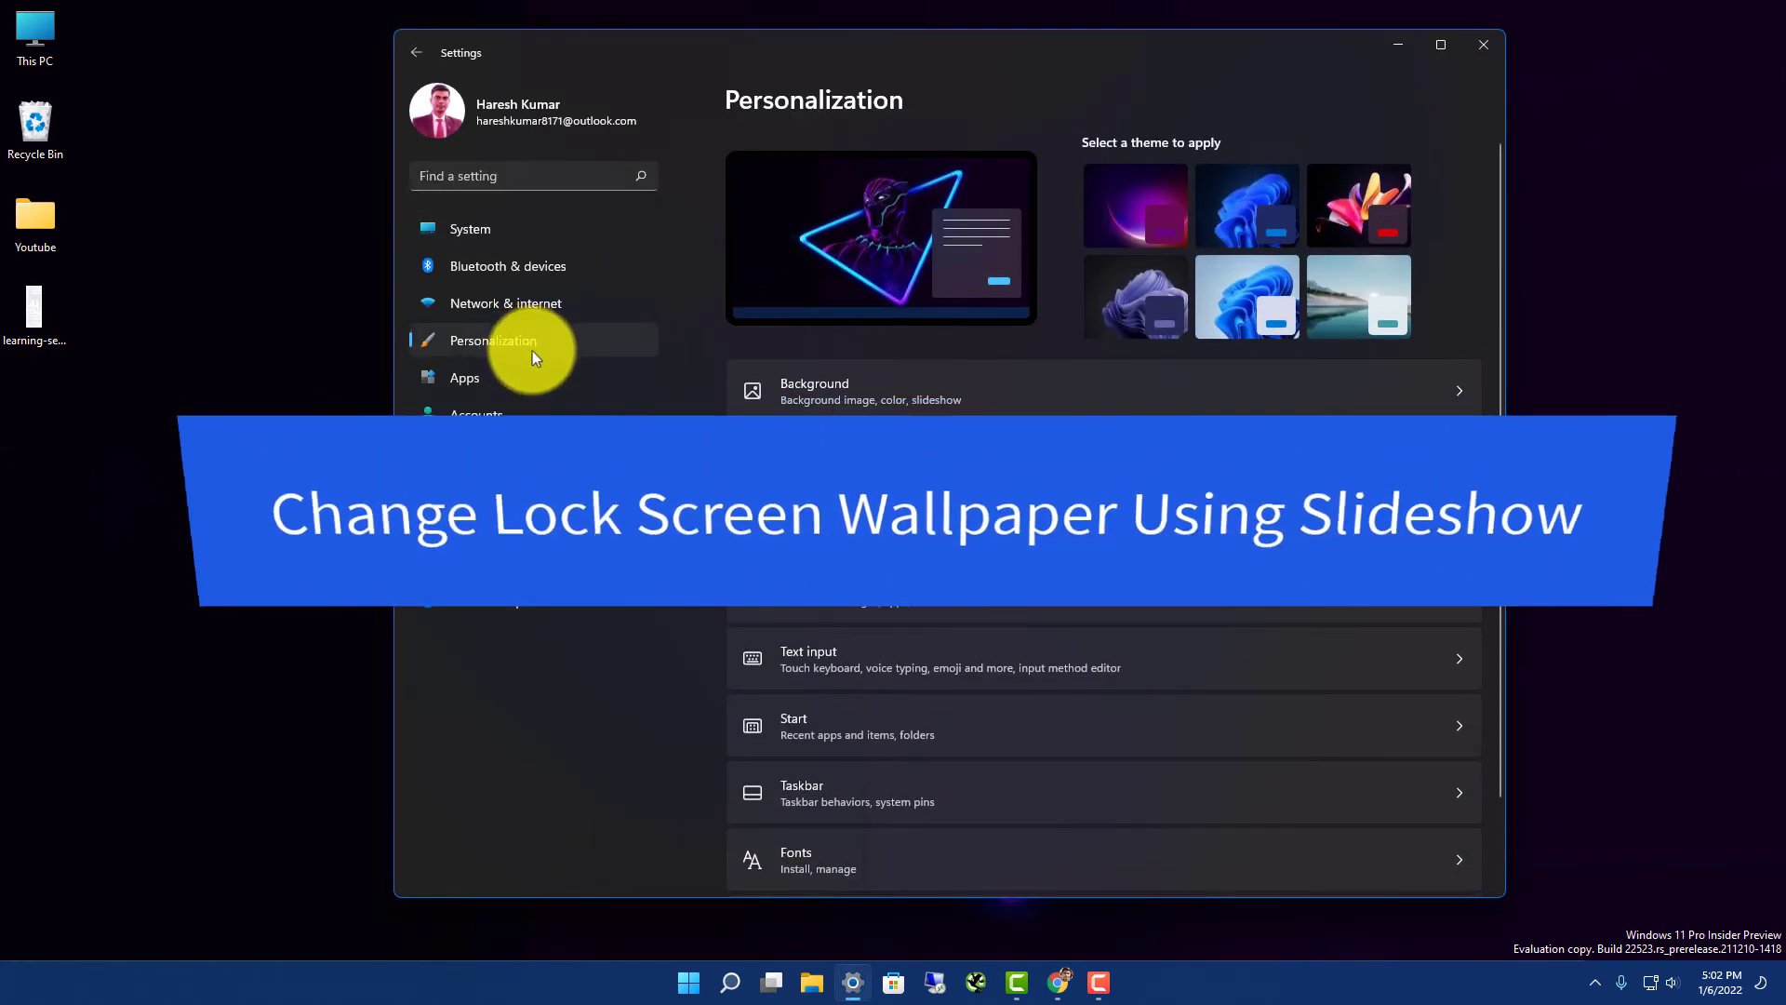
{"action": "left_click", "coordinate": [870, 591]}
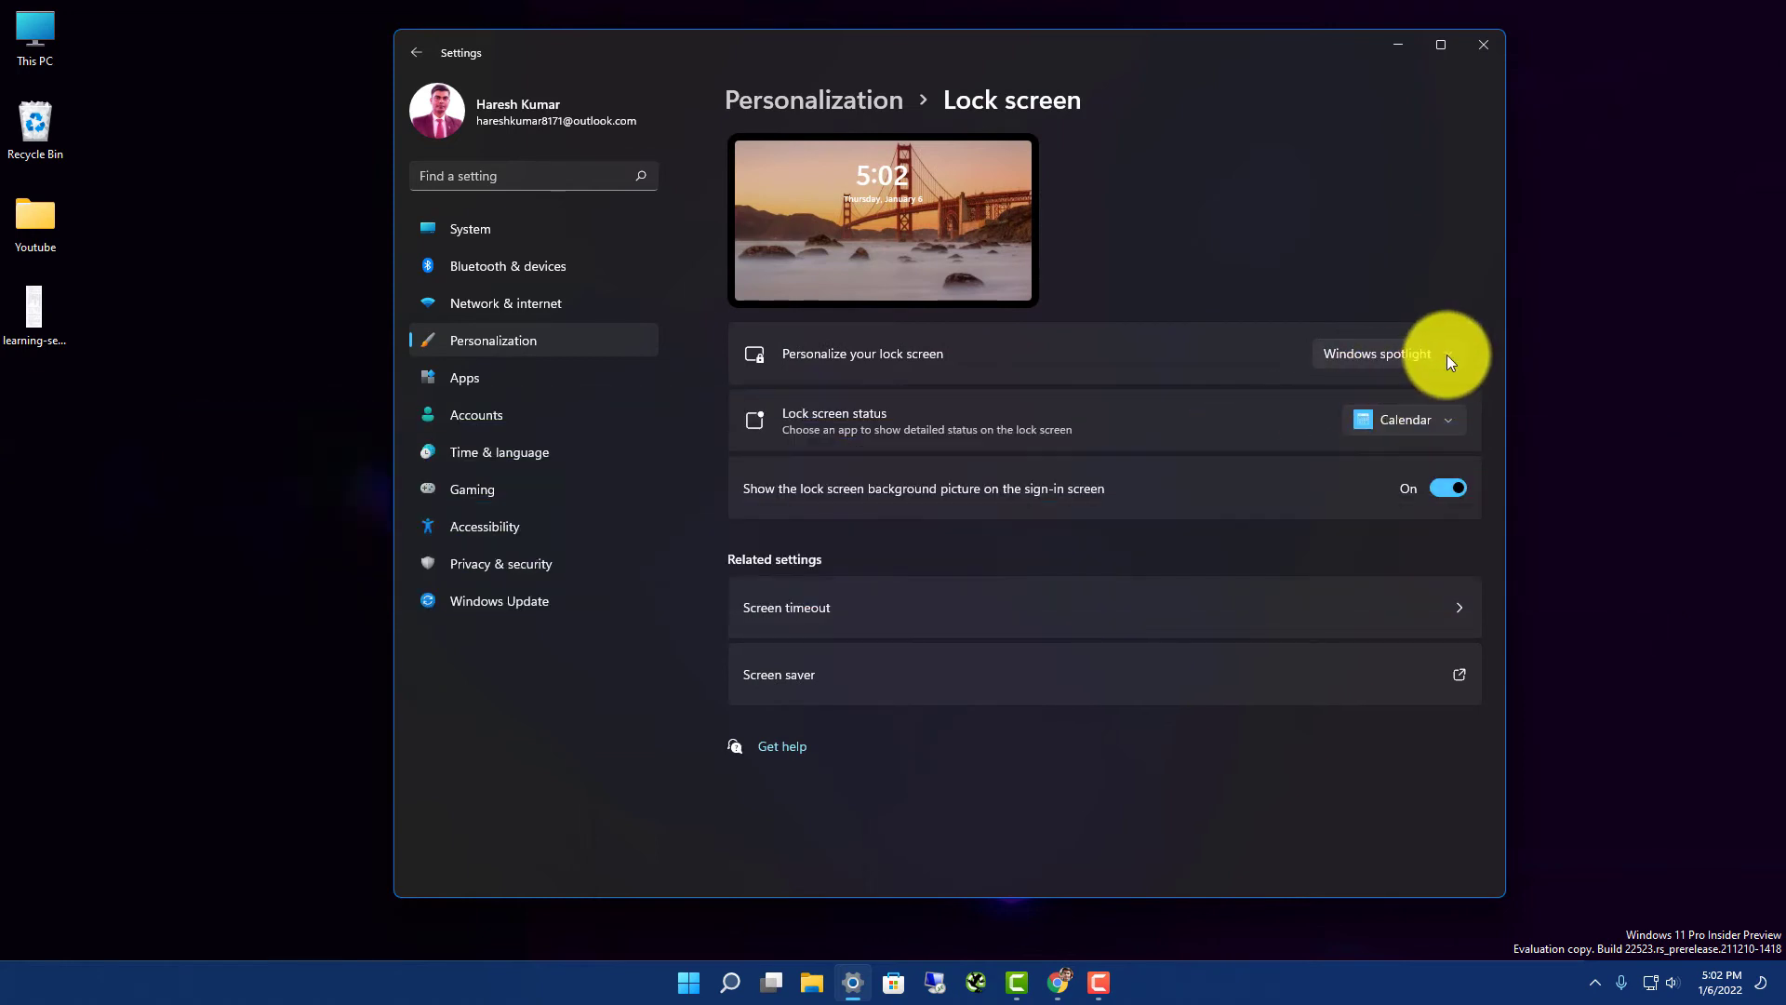
{"action": "left_click", "coordinate": [1447, 361]}
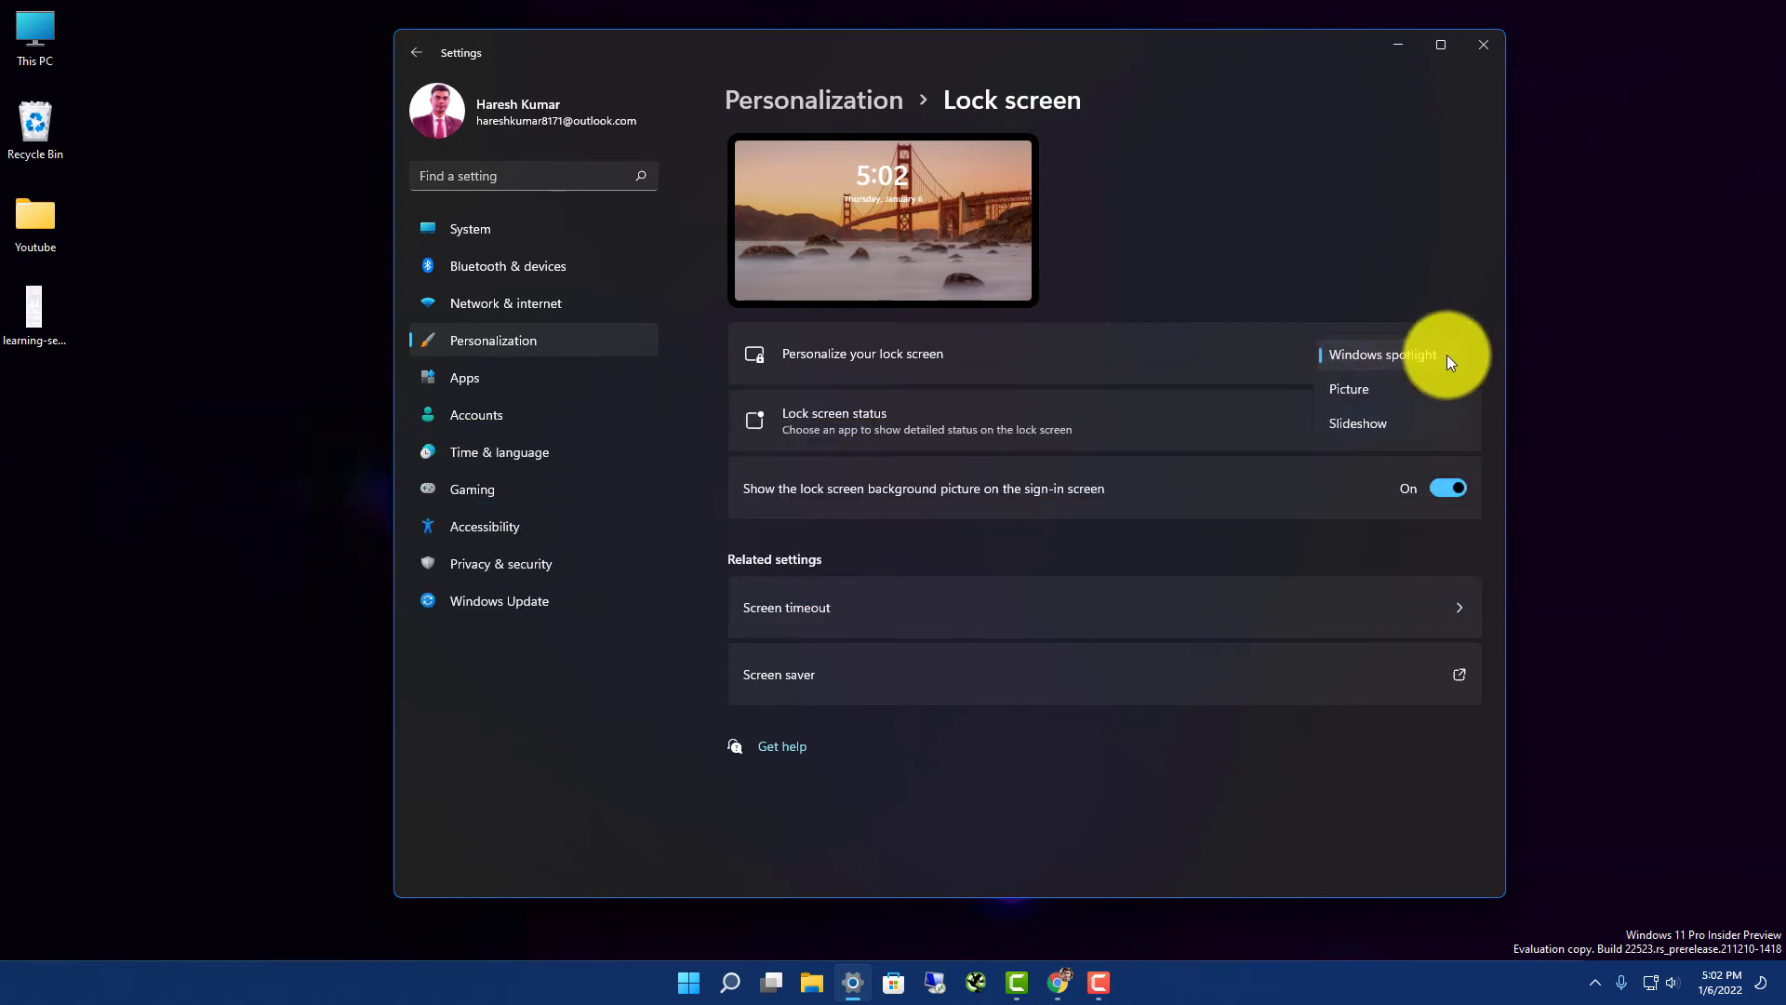
{"action": "left_click", "coordinate": [1388, 427]}
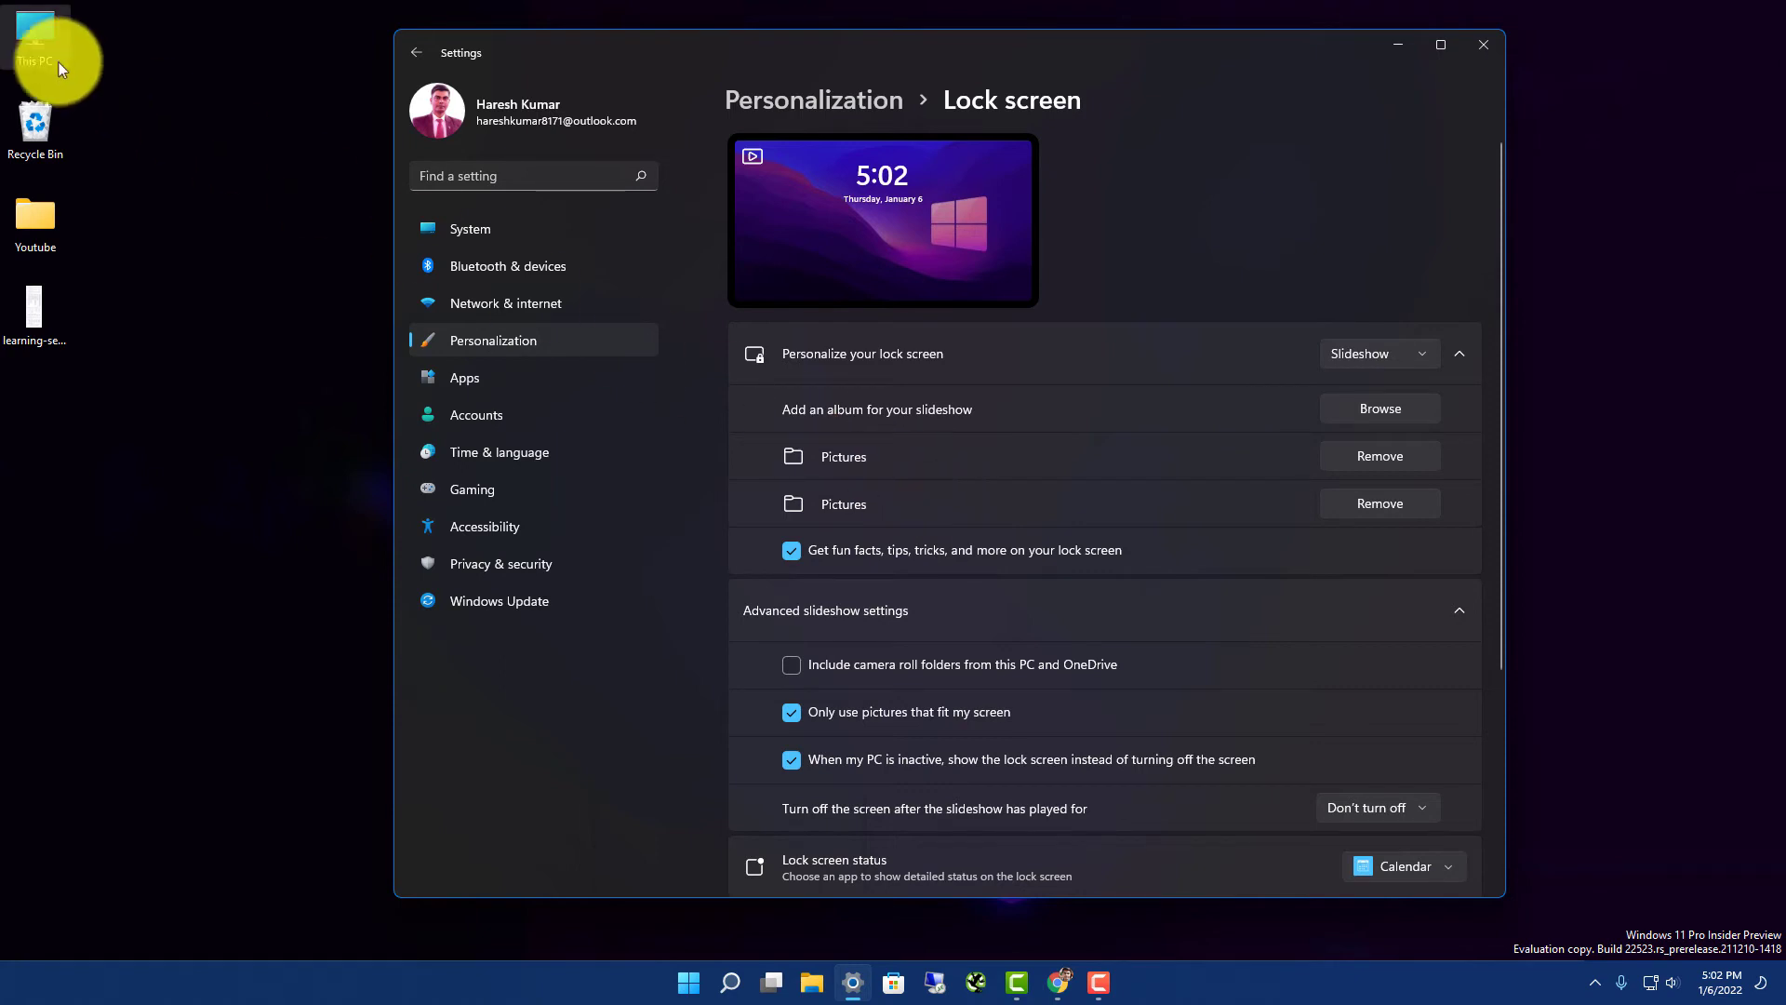
- Examine the image files in the Pictures folder in File Explorer, then minimize its window
{"action": "double_click", "coordinate": [28, 46]}
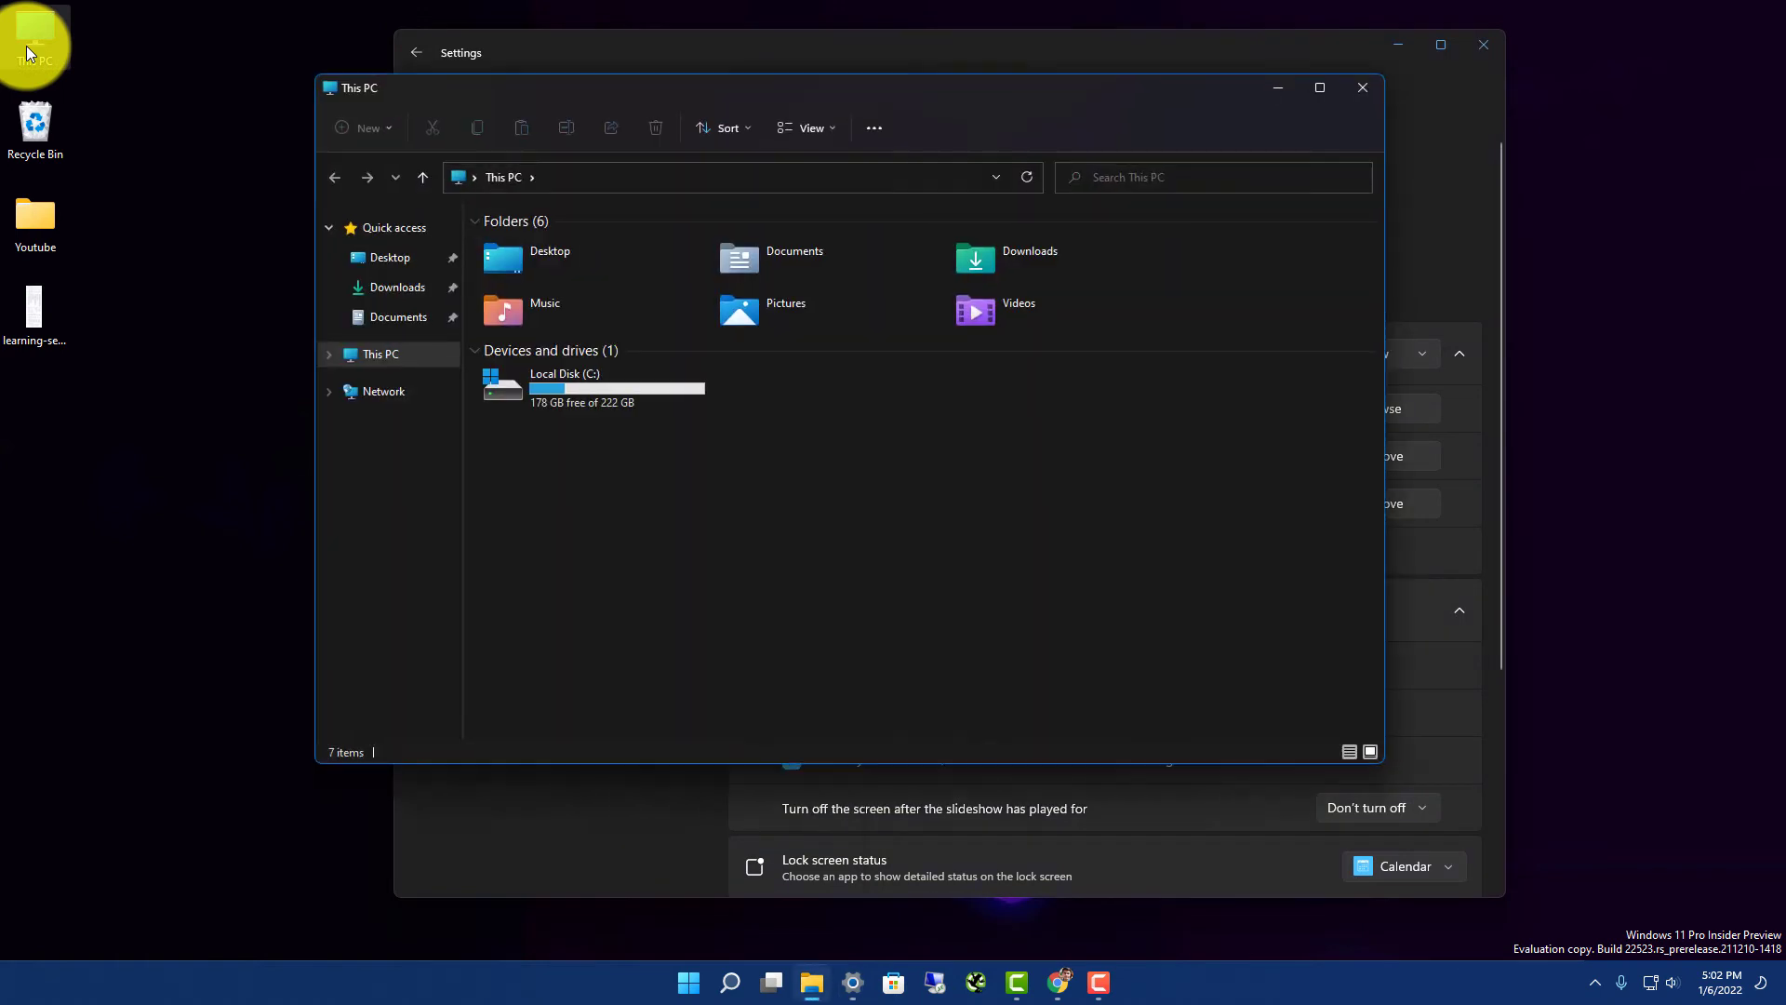
{"action": "double_click", "coordinate": [788, 310]}
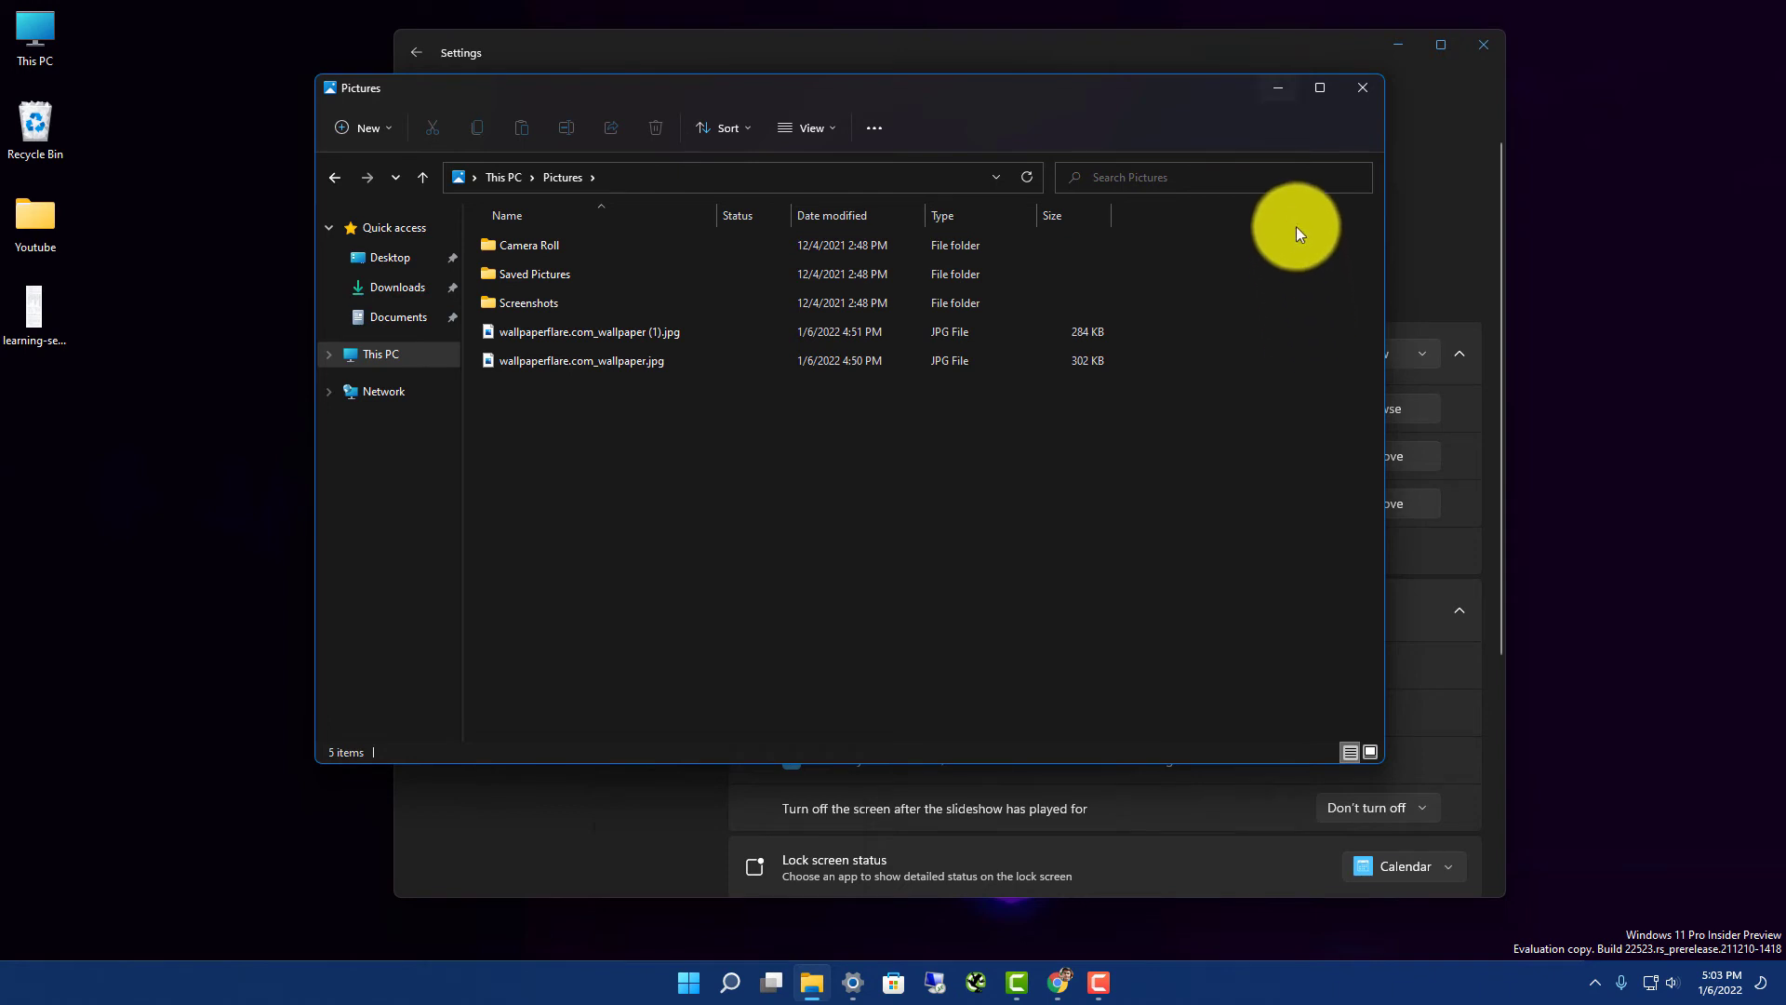
{"action": "left_click", "coordinate": [1278, 89]}
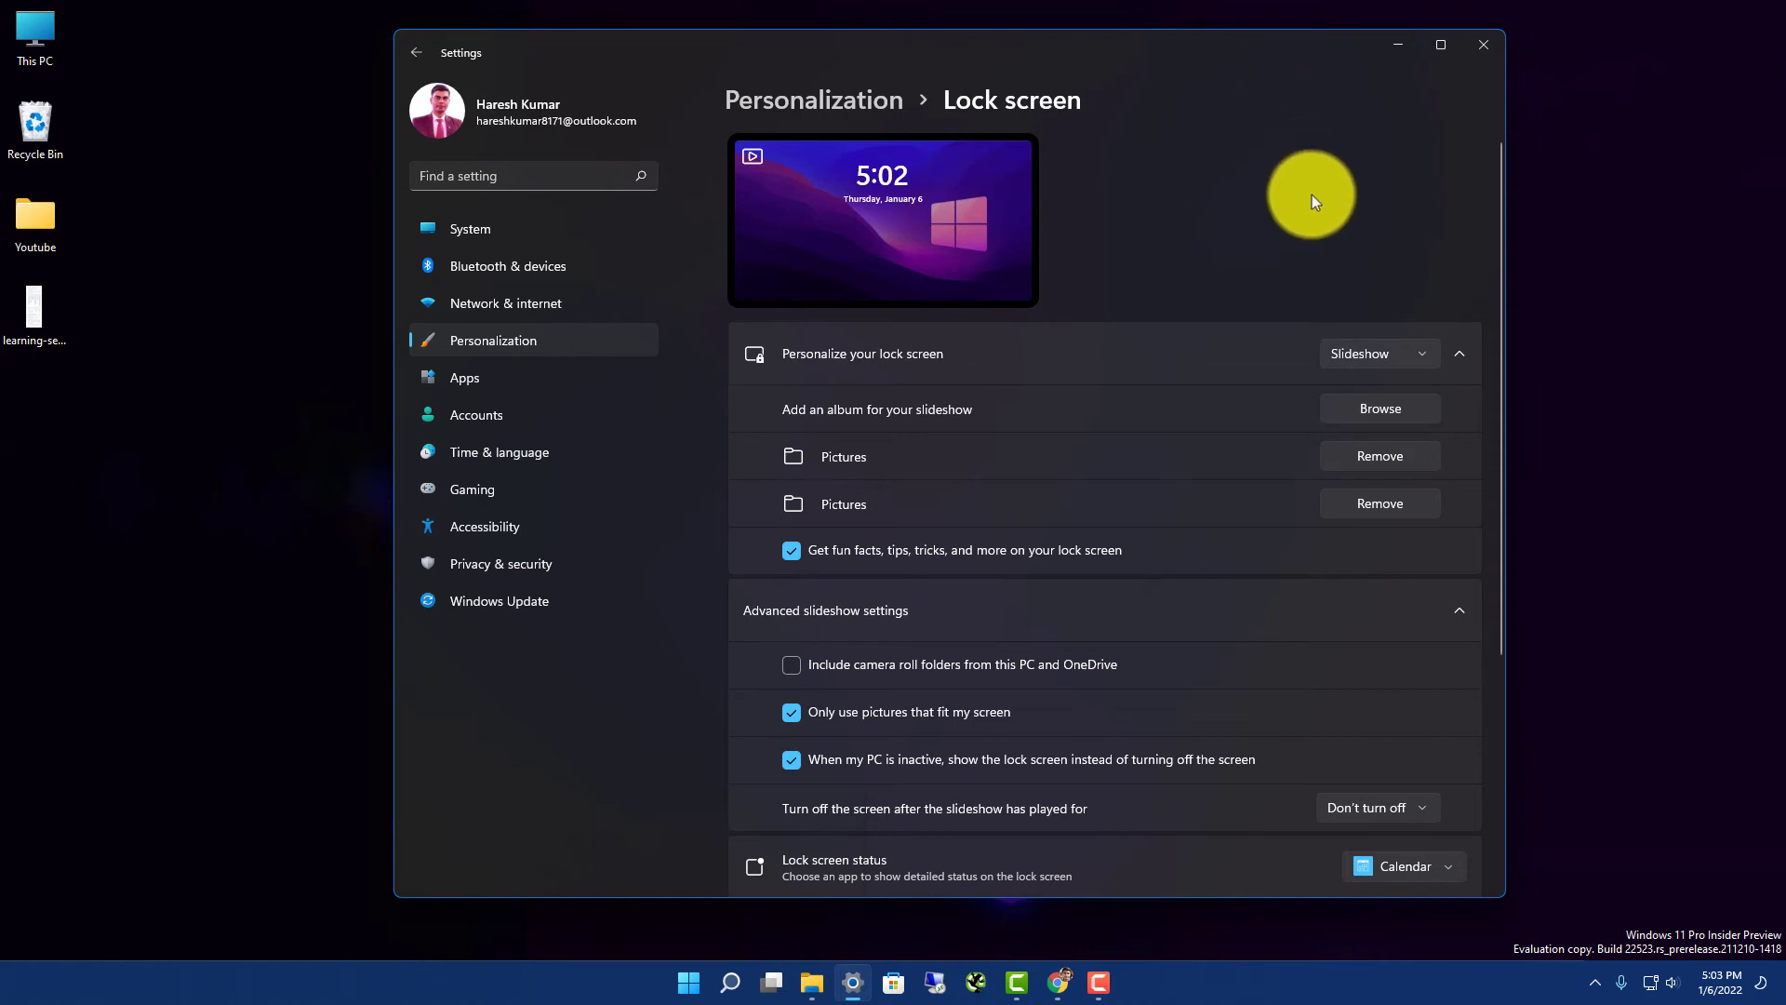
- Add the Downloads folder as an album for the lock screen slideshow and review the advanced slideshow settings
{"action": "left_click", "coordinate": [1380, 409]}
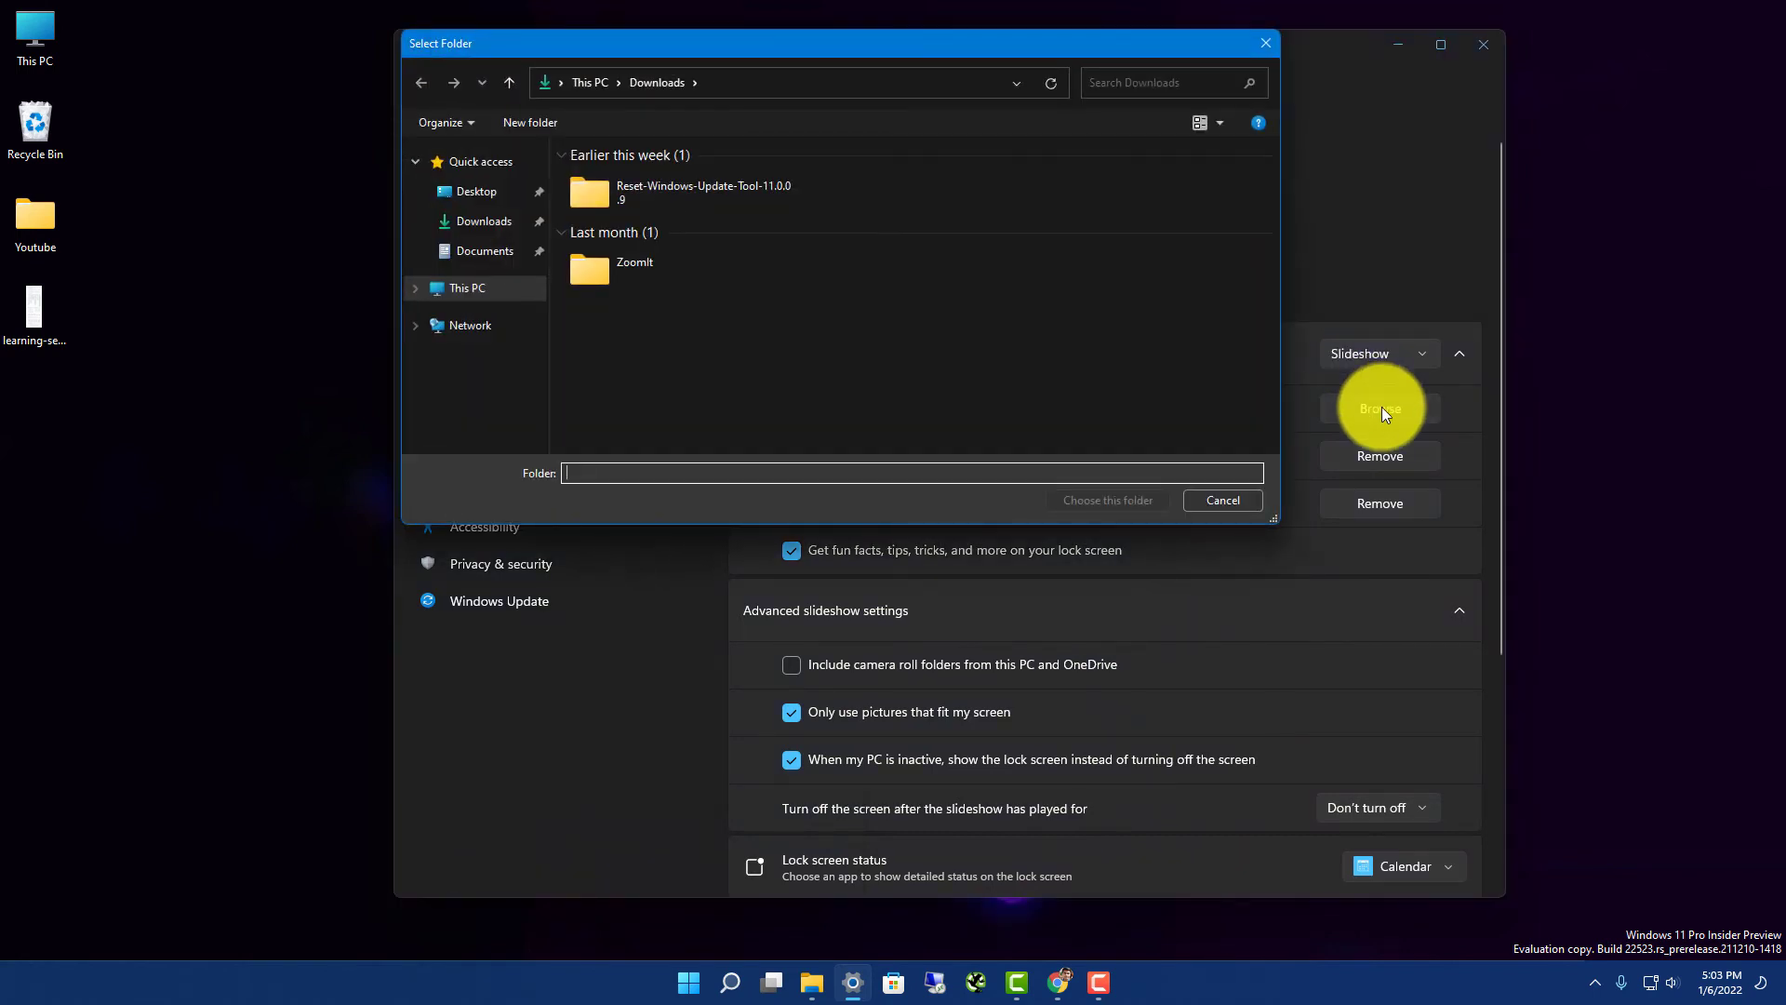
{"action": "left_click", "coordinate": [488, 225]}
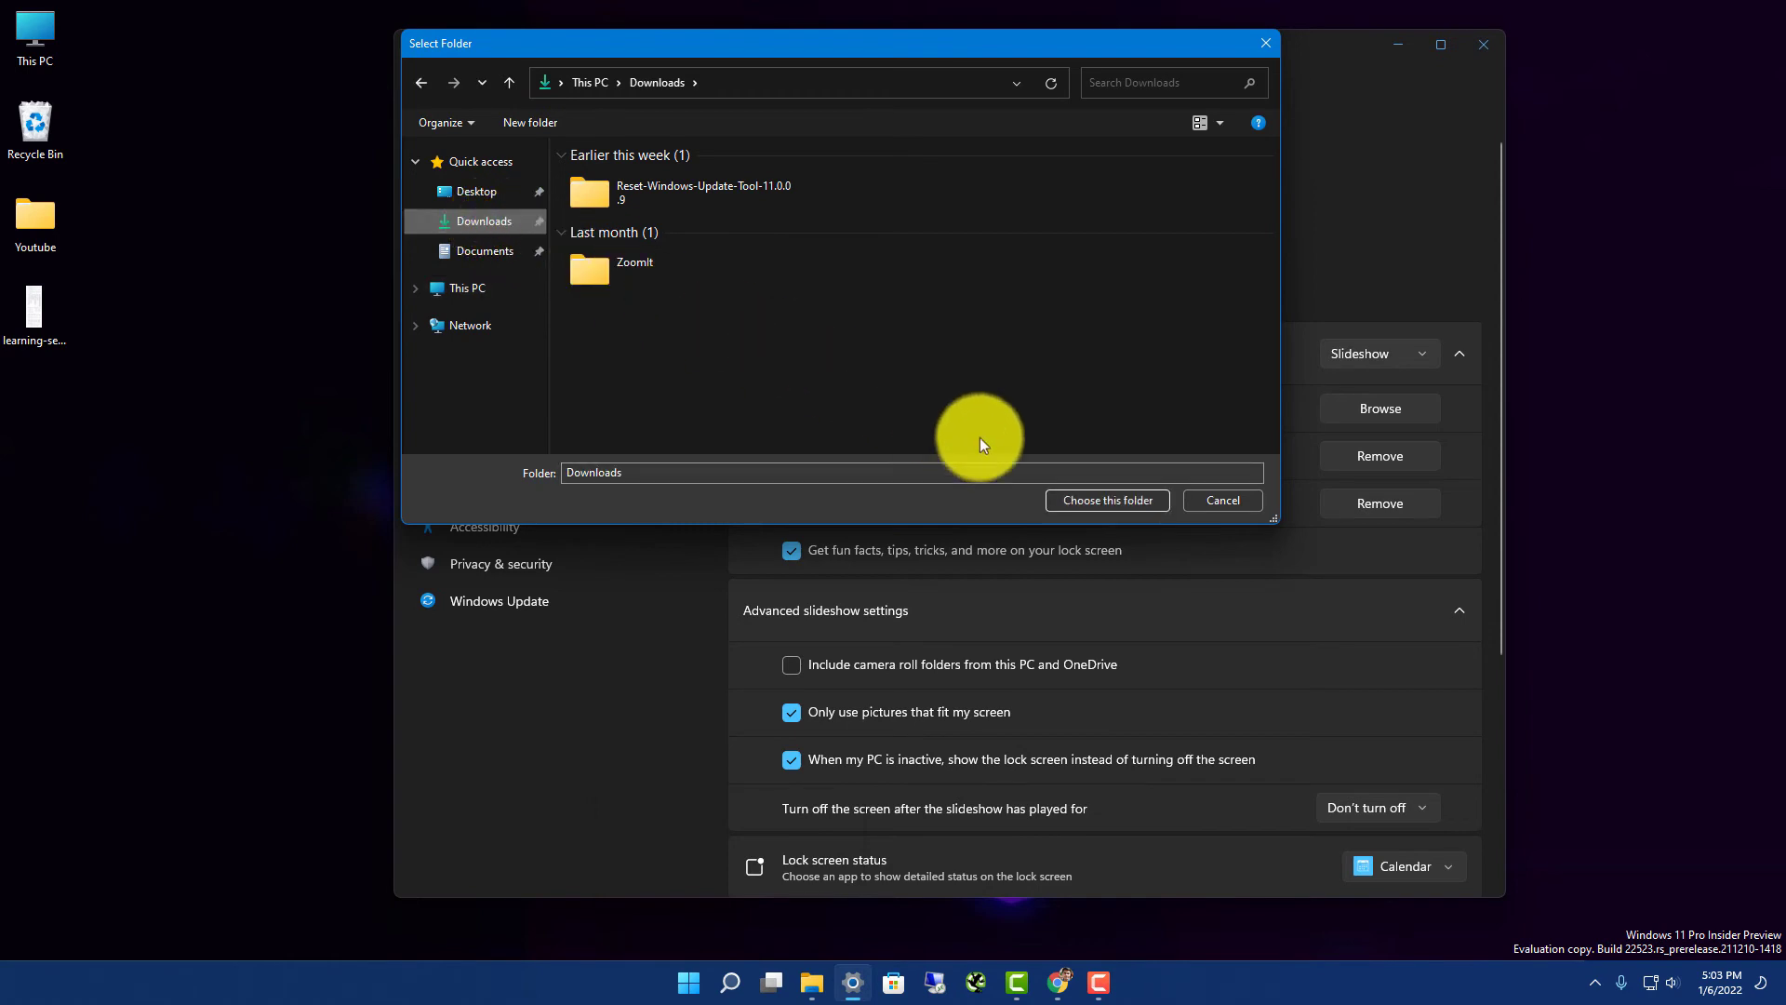
{"action": "left_click", "coordinate": [1120, 503]}
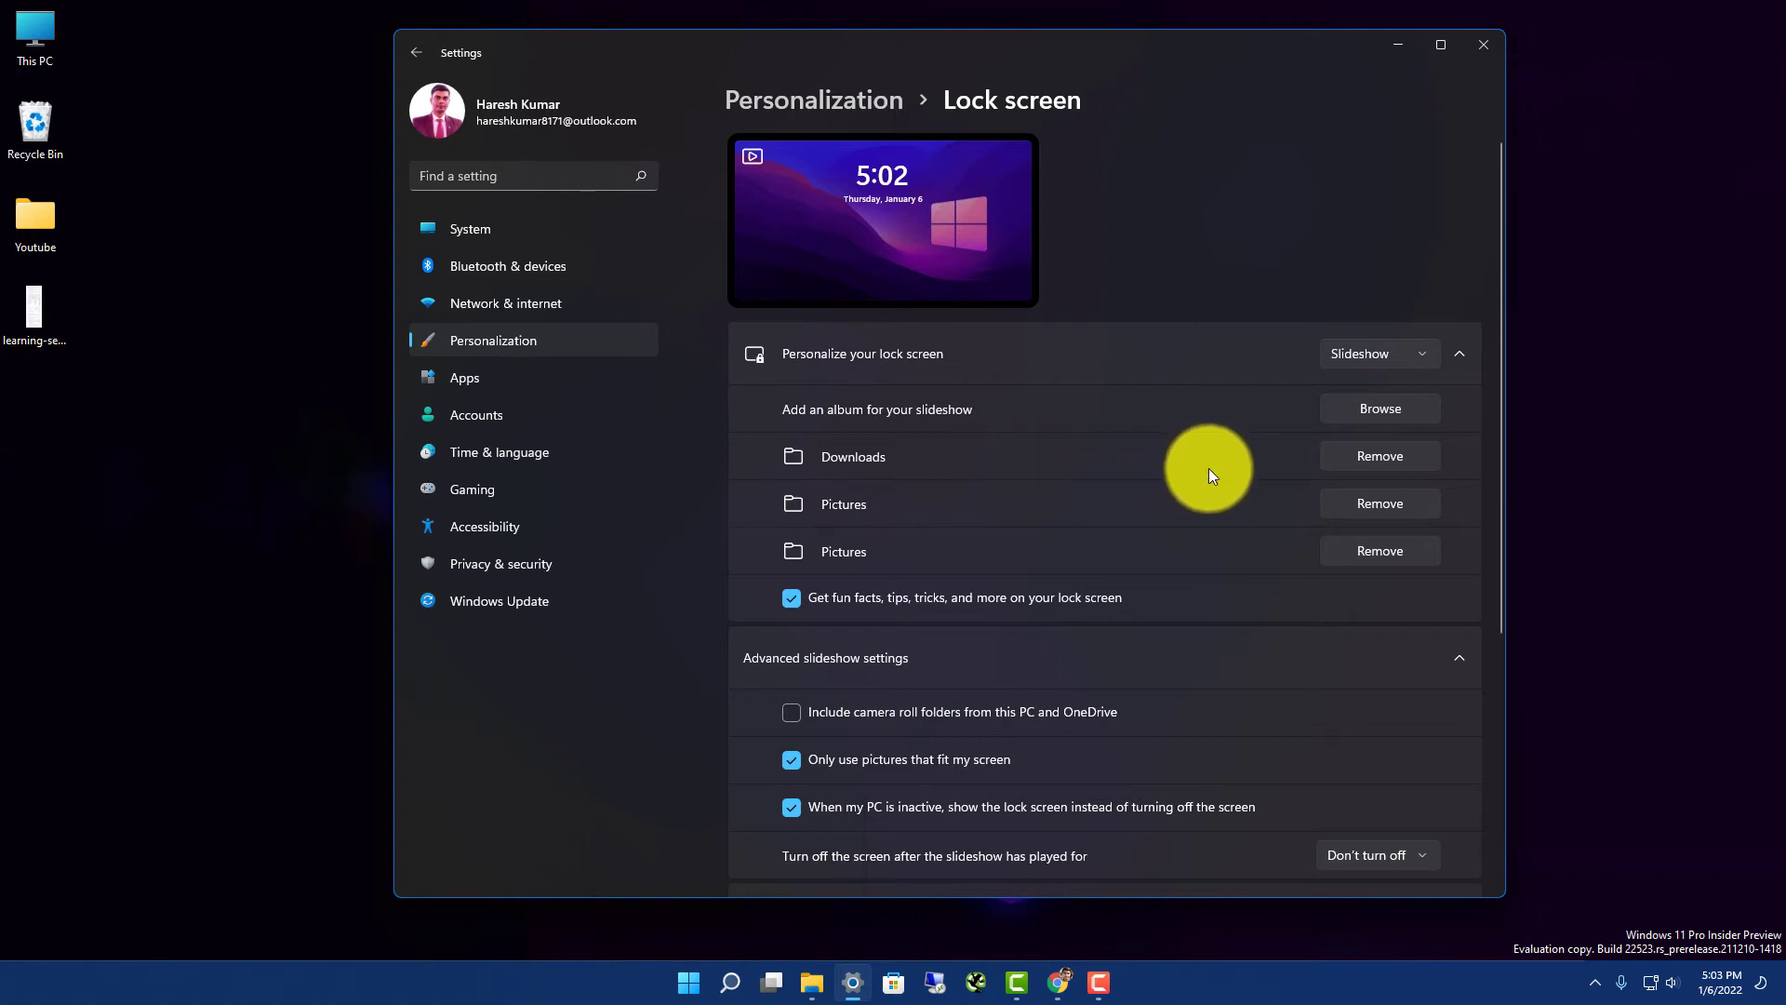
{"action": "scroll", "coordinate": [1208, 469], "scroll_direction": "down", "scroll_amount": 4}
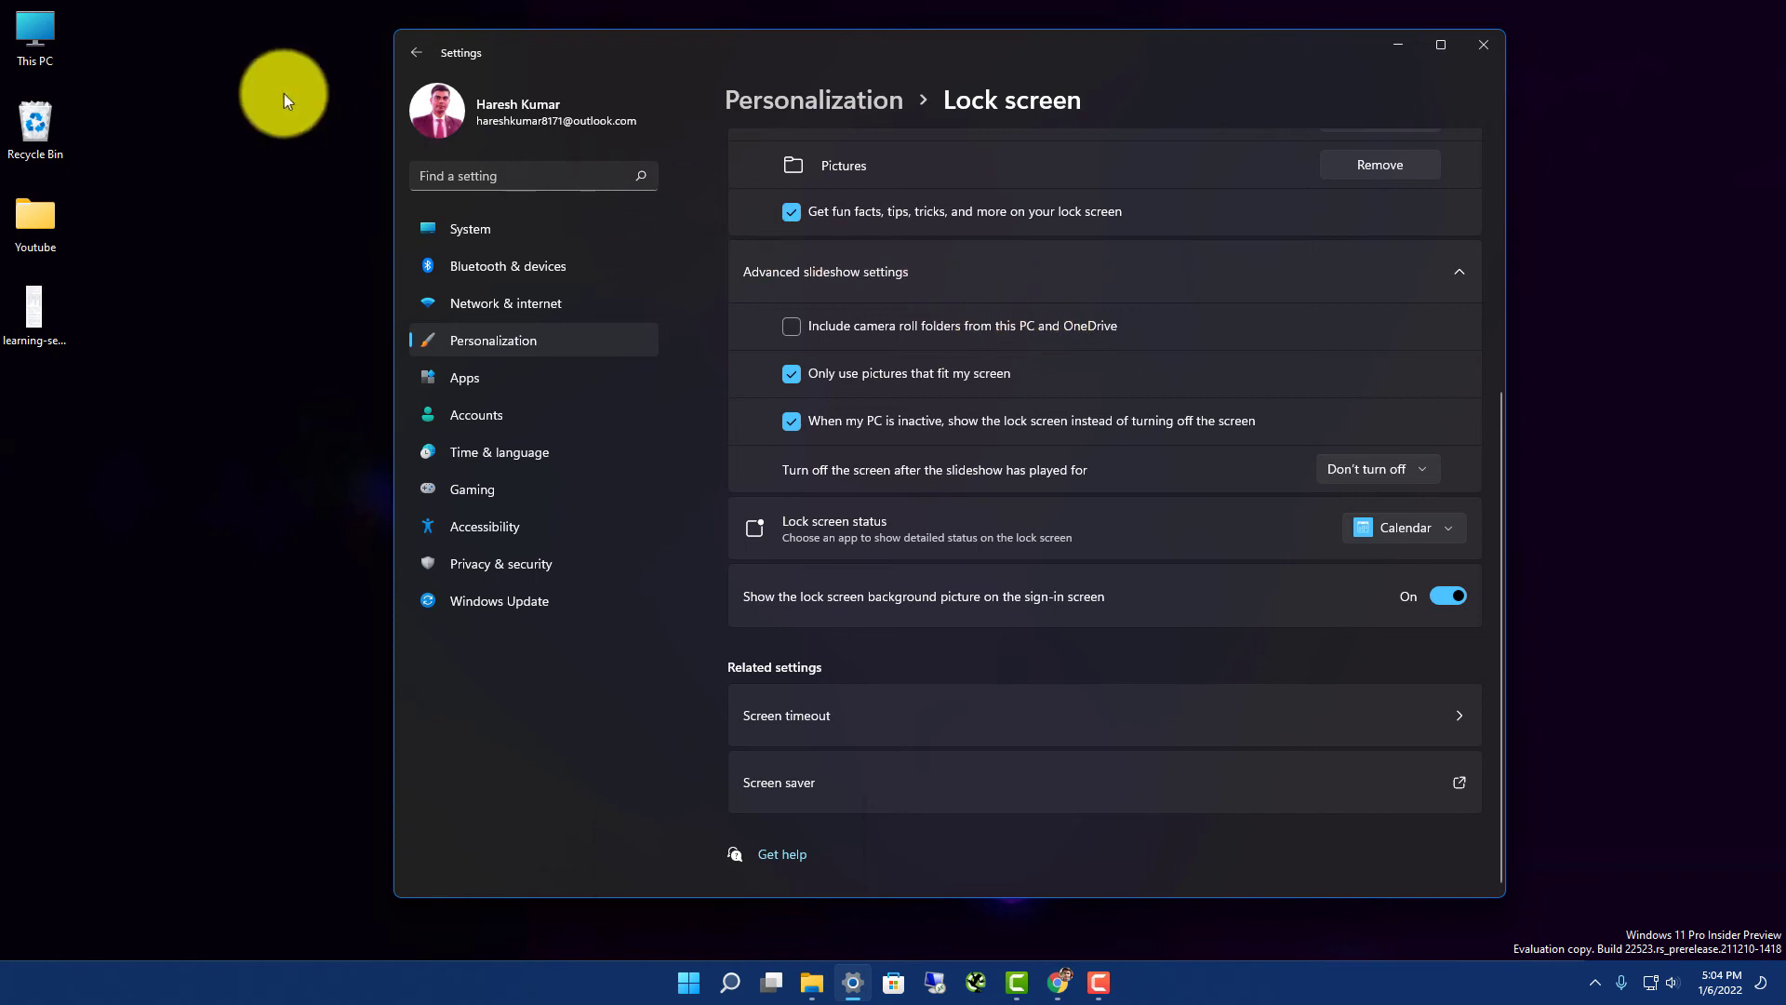
- Locate the Camera Roll folder inside the Pictures folder in File Explorer, then minimize the window
{"action": "double_click", "coordinate": [42, 23]}
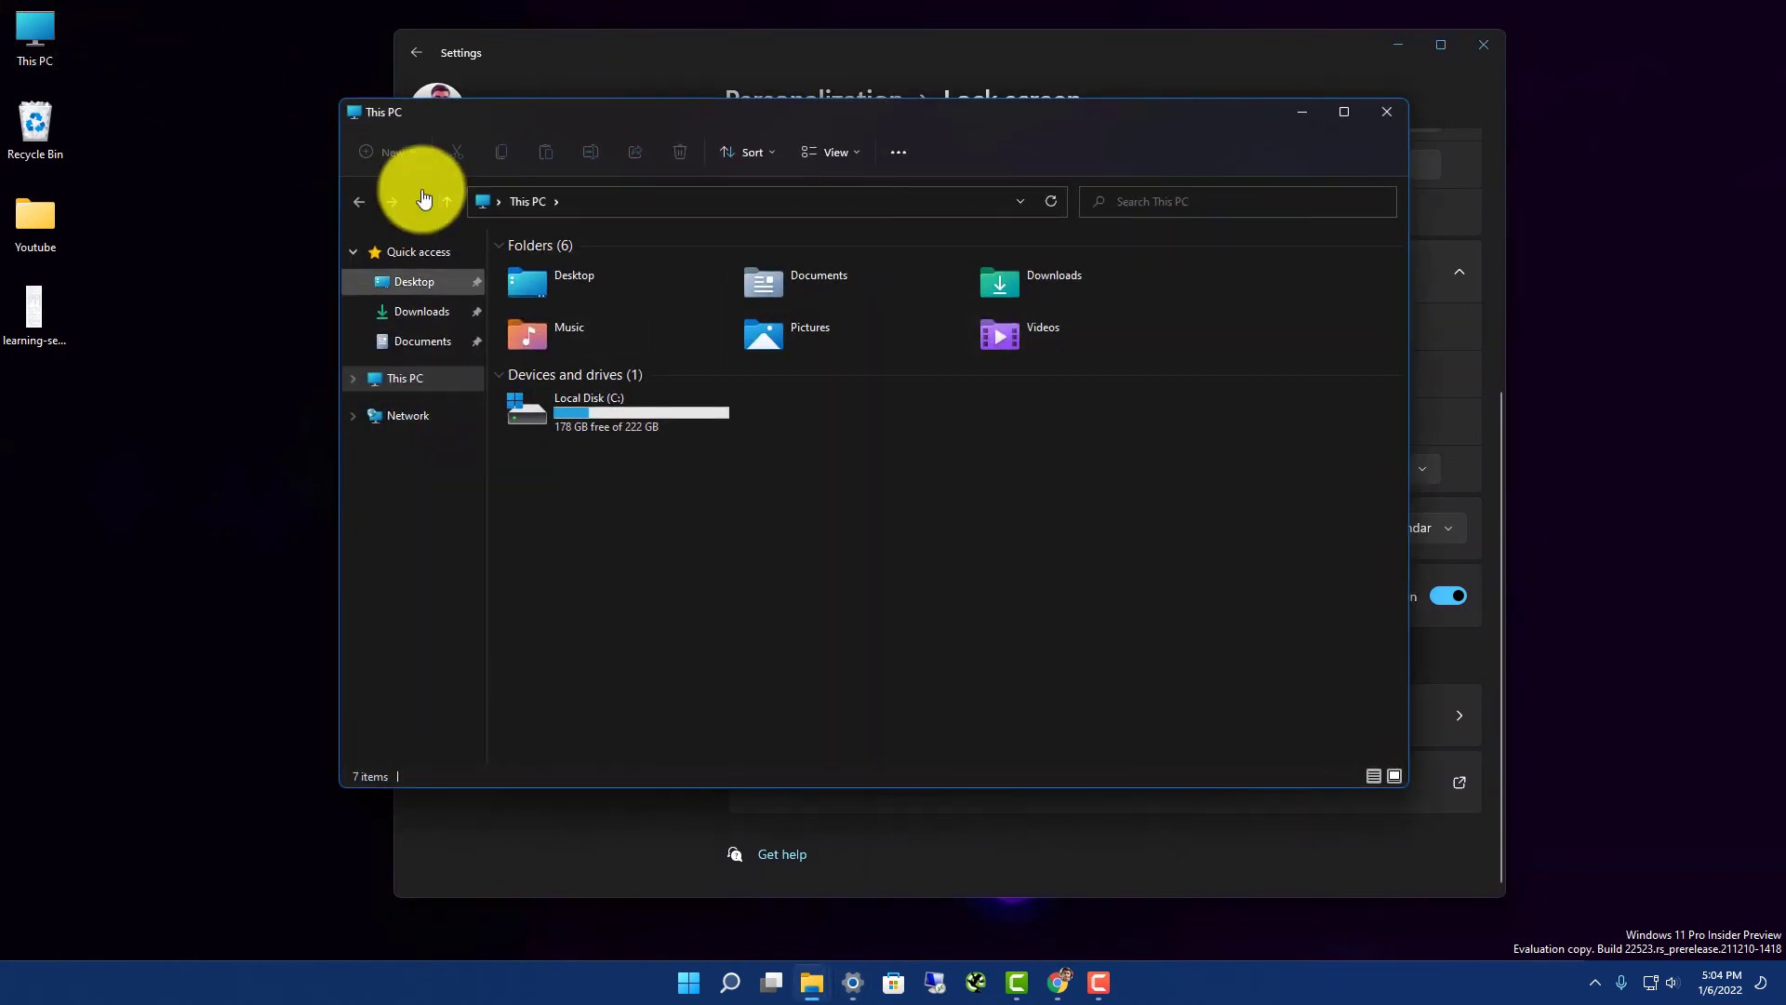
{"action": "double_click", "coordinate": [748, 333]}
{"action": "left_click", "coordinate": [571, 274]}
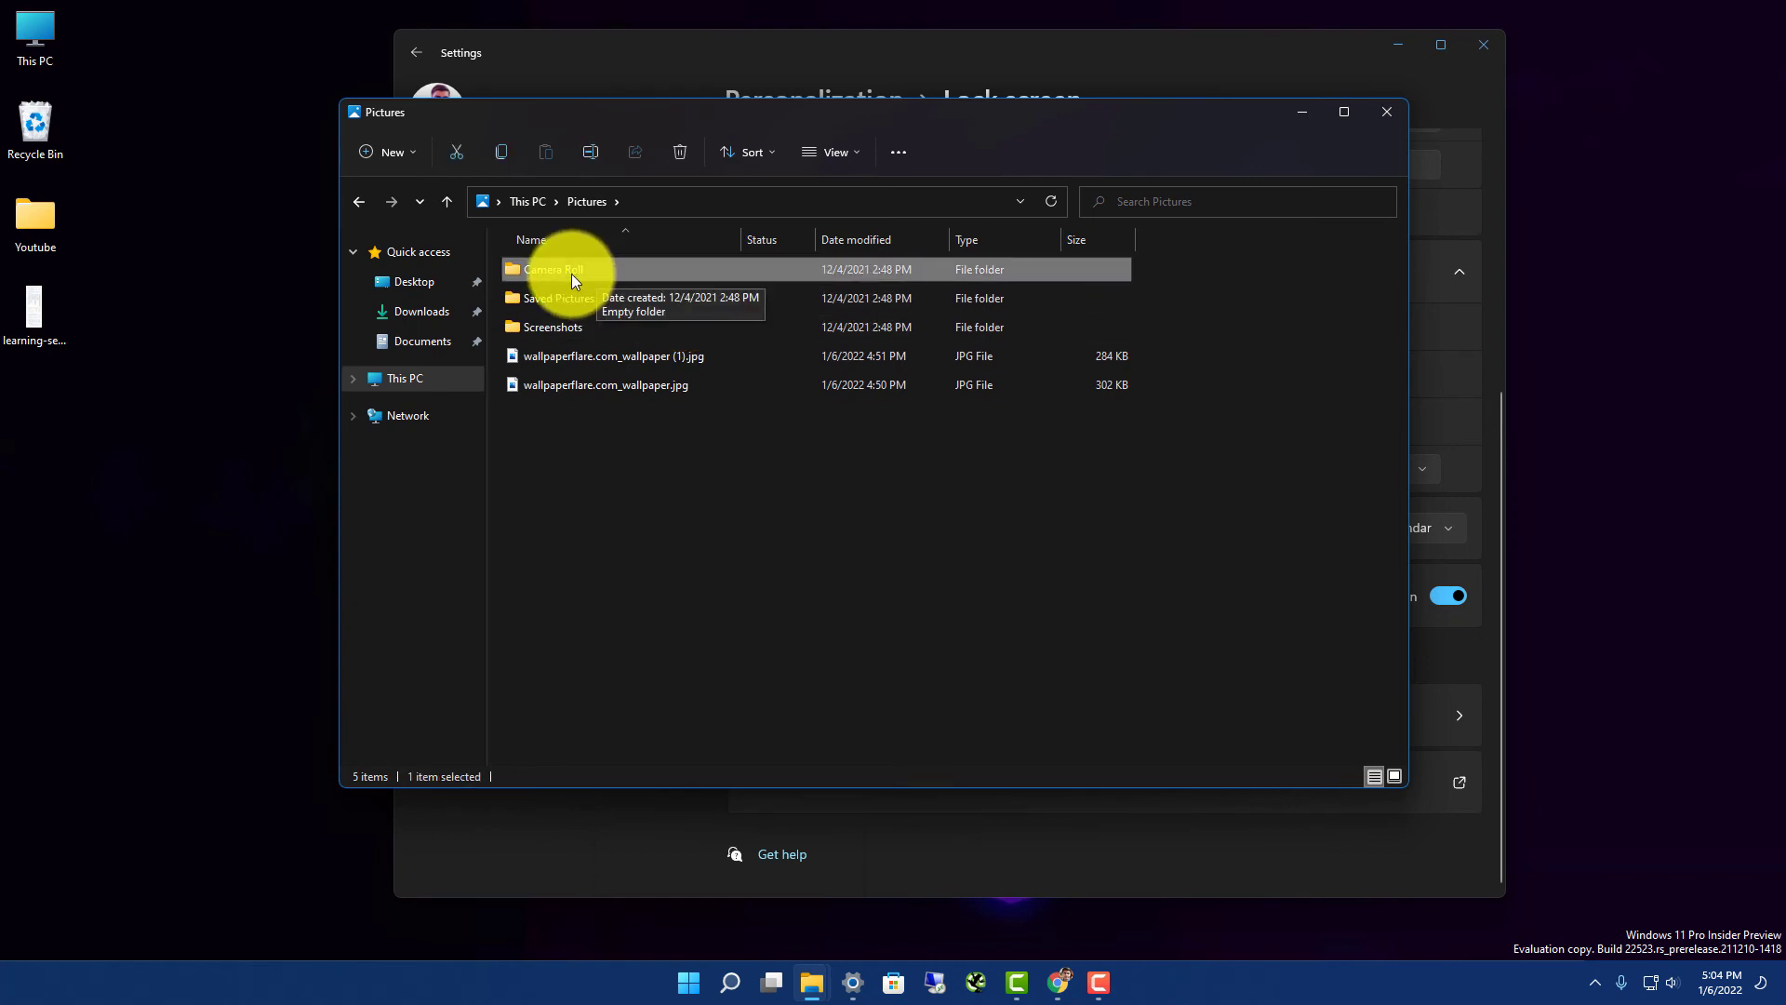
{"action": "left_click", "coordinate": [1302, 112]}
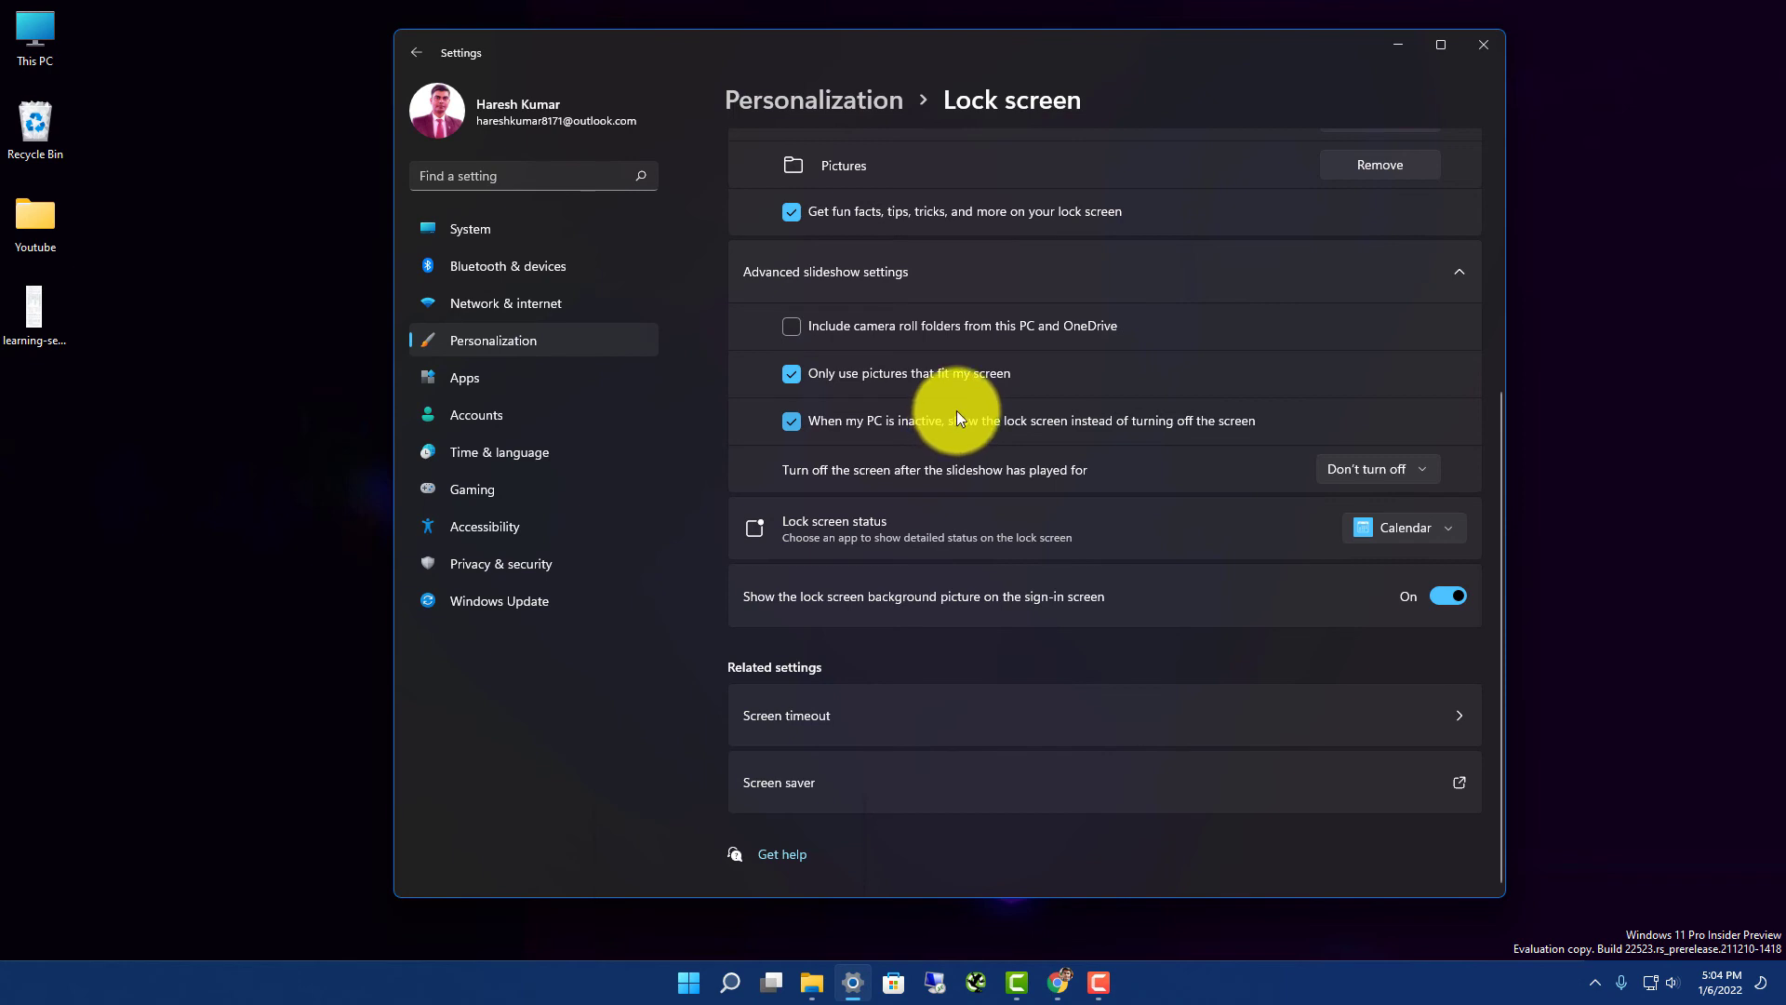
- Review the lock screen status app options and the screen and sleep timeout settings, then close the Settings window
{"action": "left_click", "coordinate": [1446, 527]}
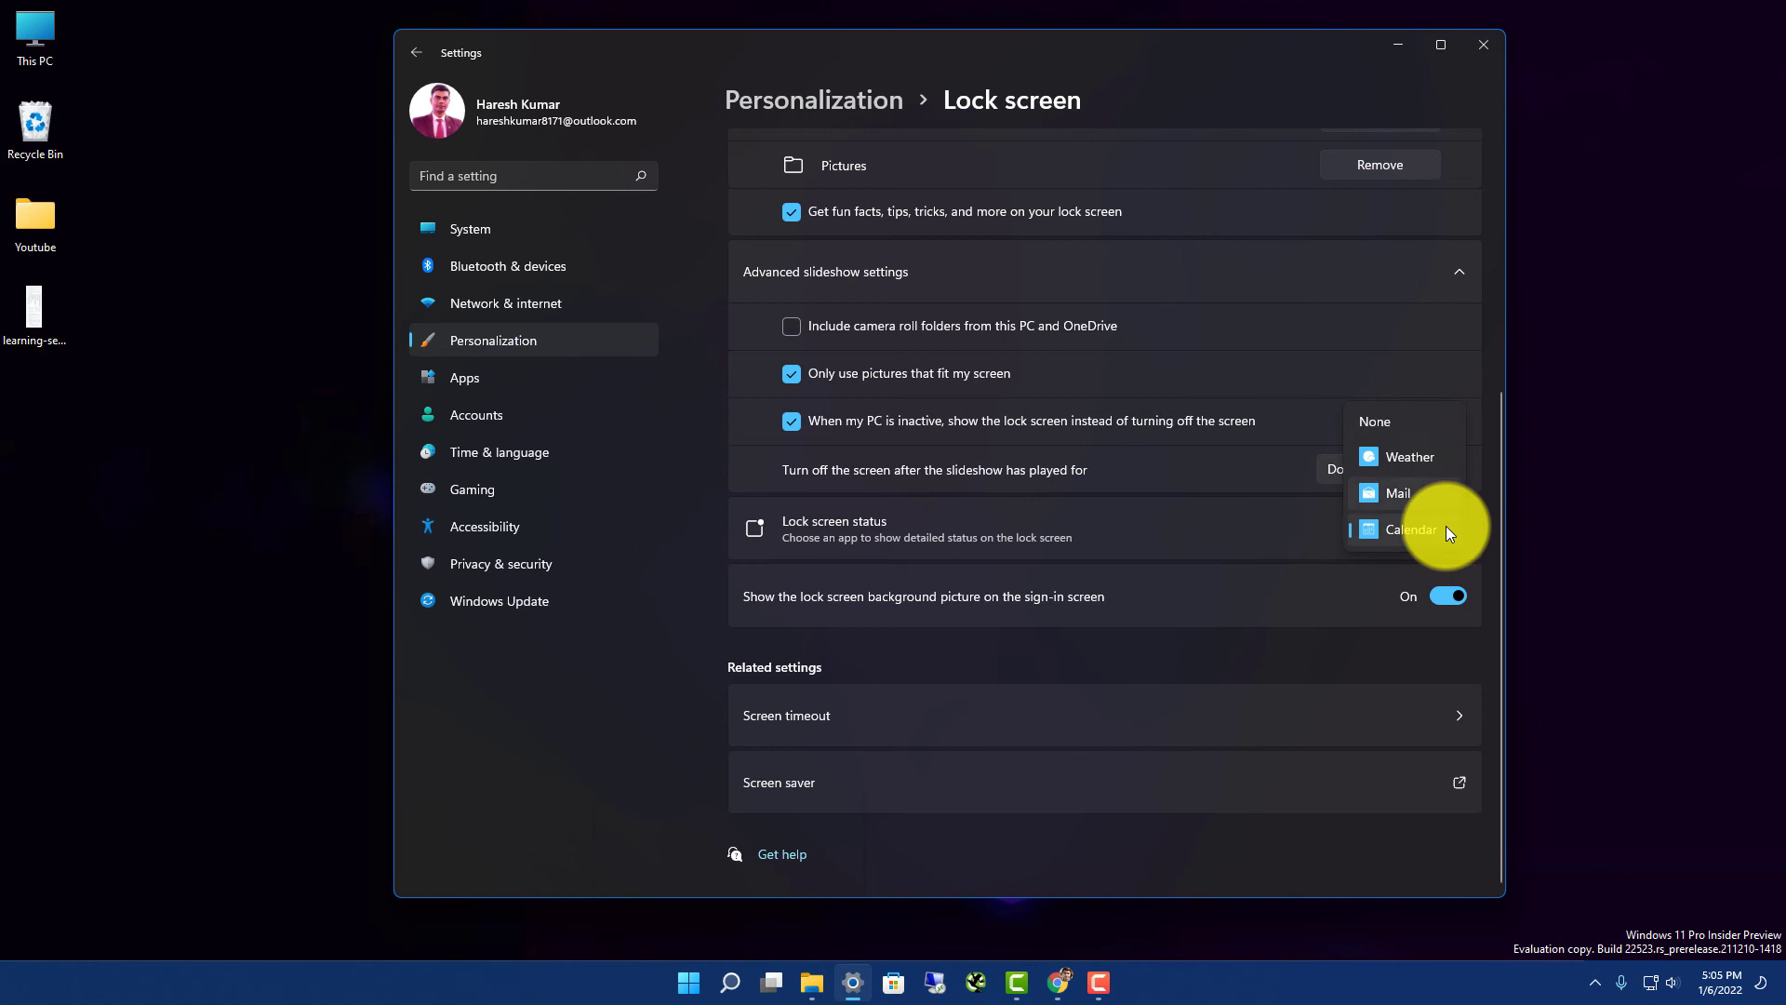
{"action": "left_click", "coordinate": [1264, 538]}
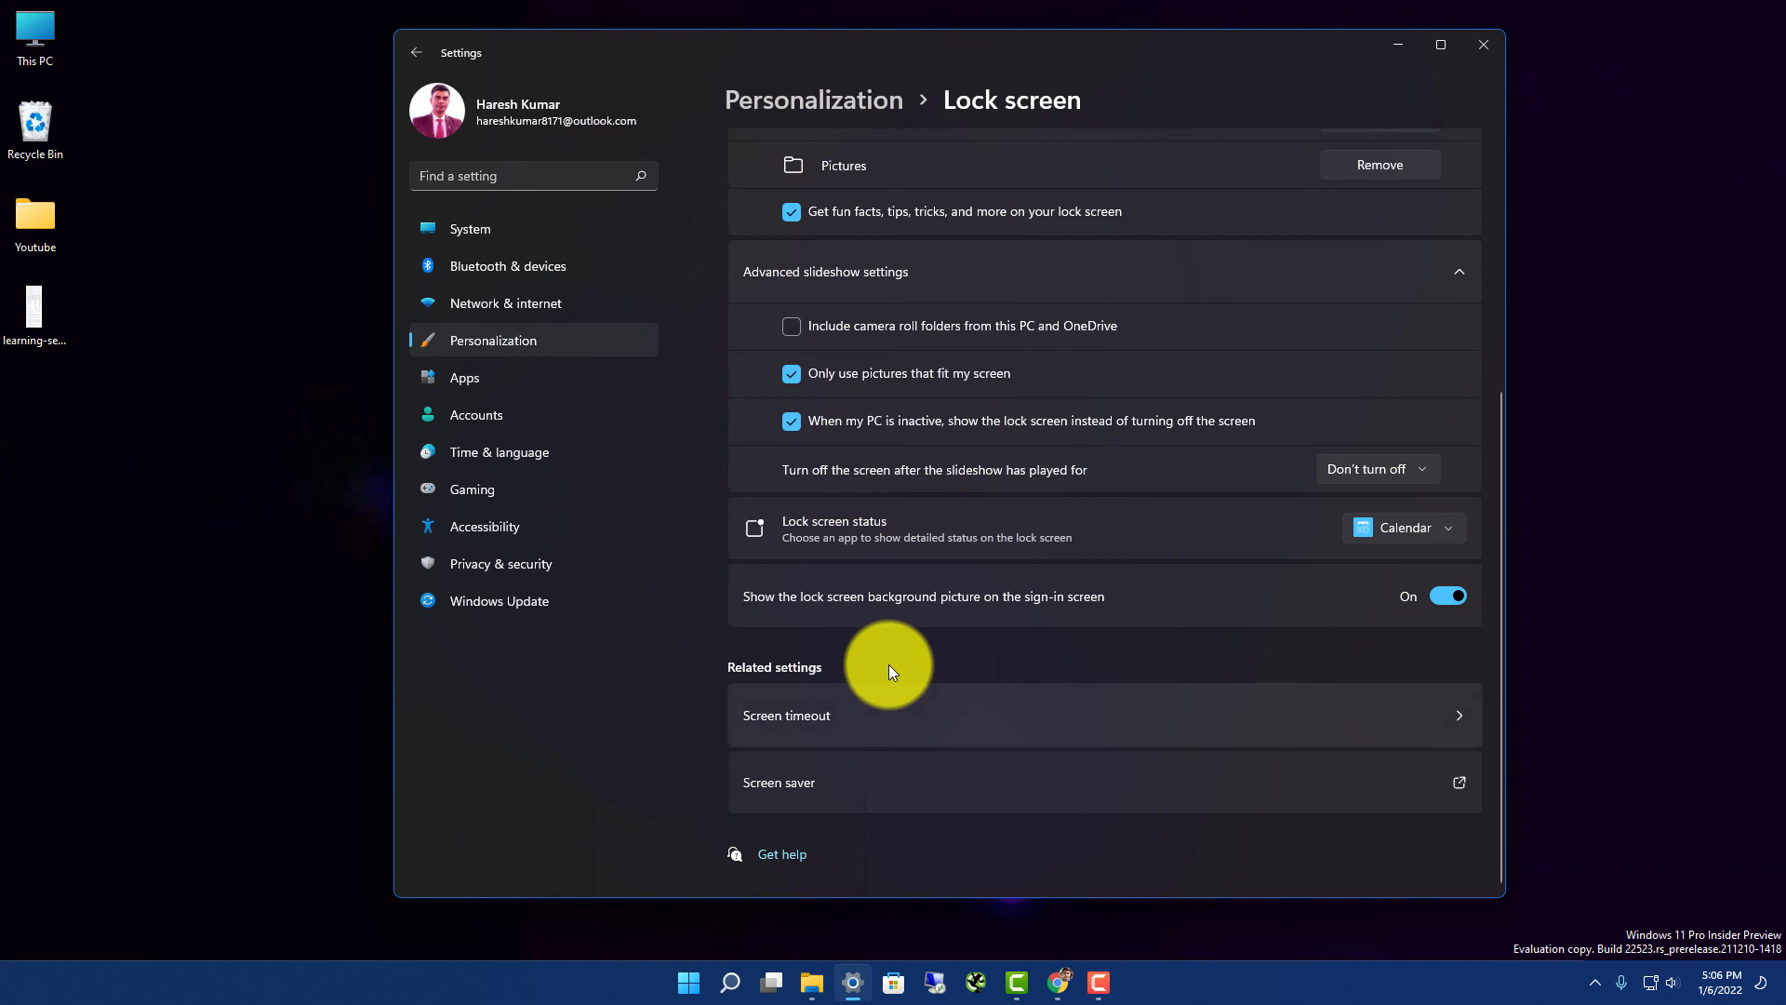
{"action": "left_click", "coordinate": [917, 710]}
{"action": "left_click", "coordinate": [1118, 181]}
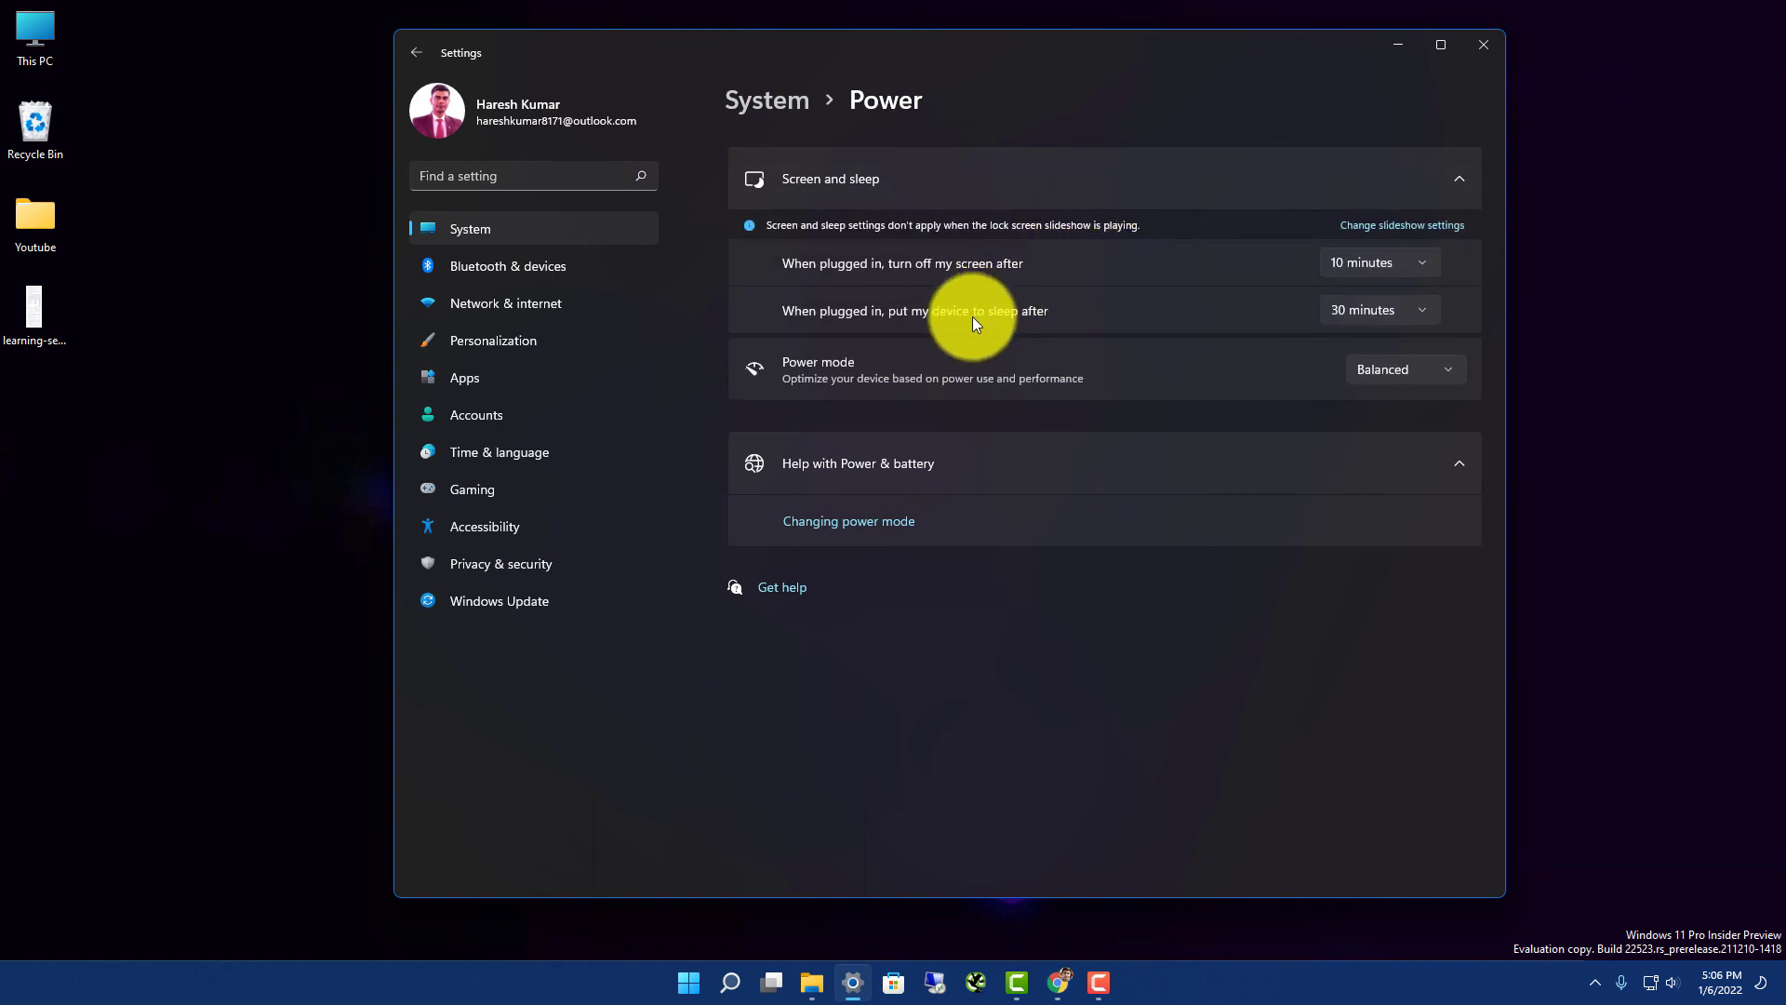
{"action": "left_click", "coordinate": [847, 191]}
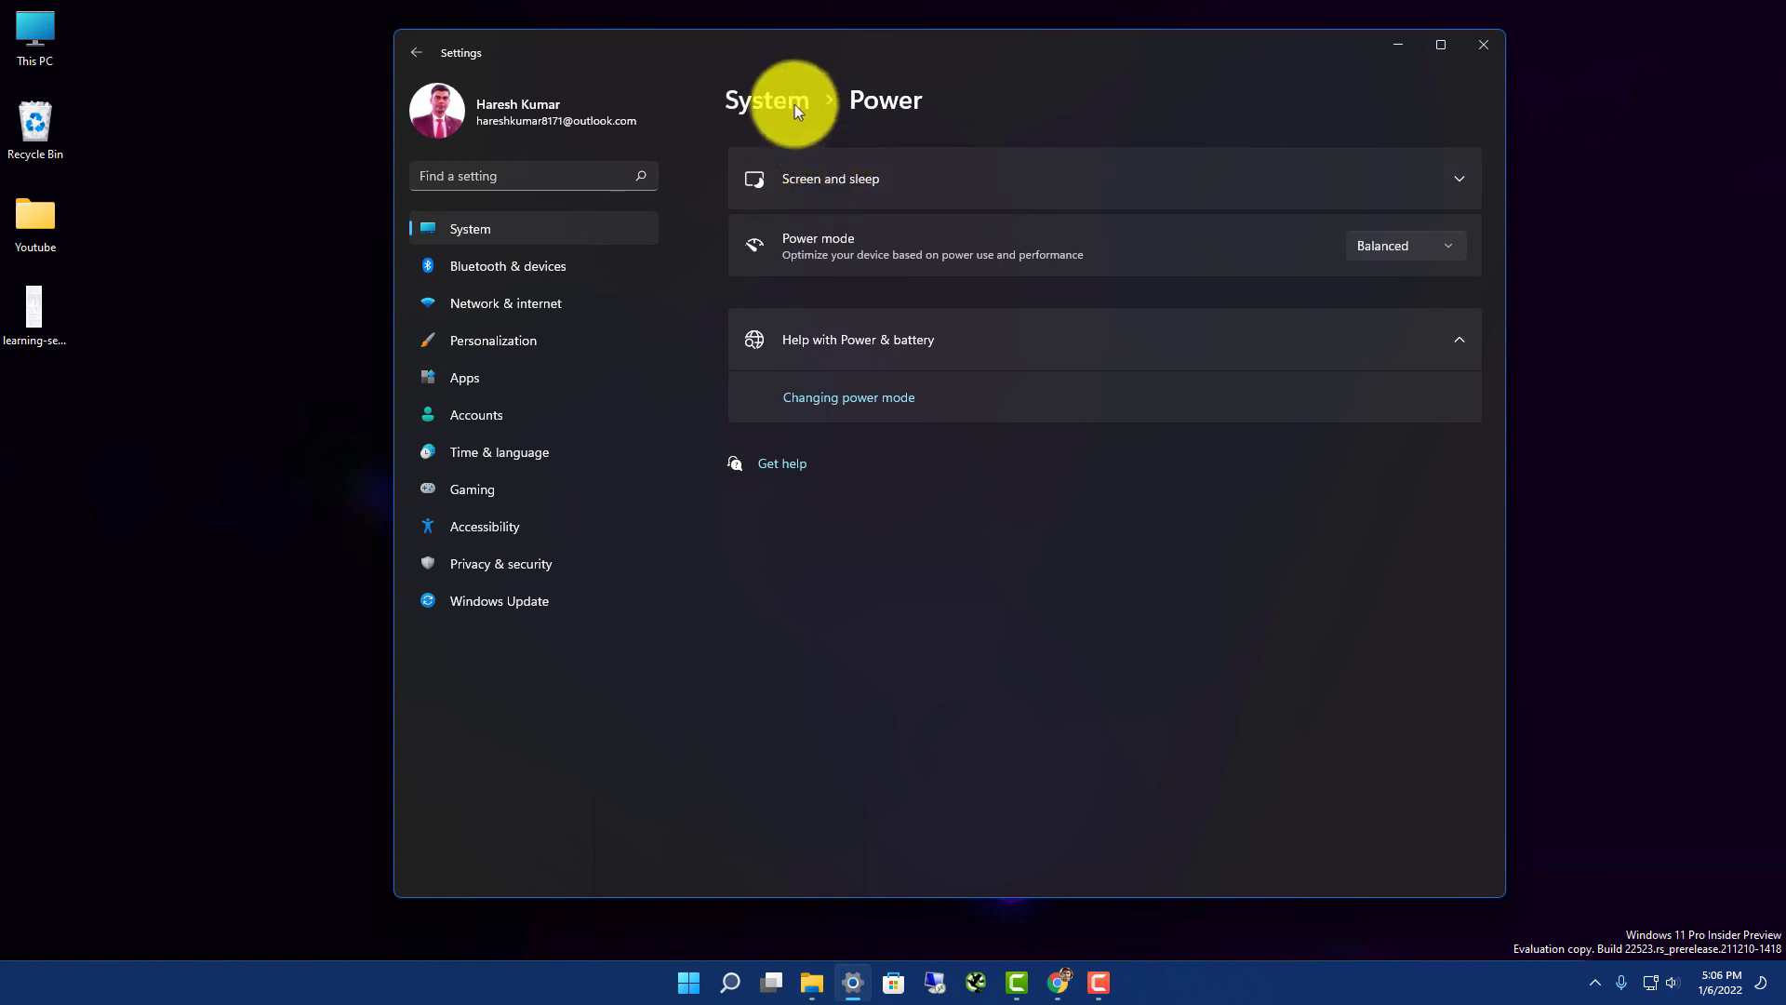
{"action": "key", "text": "alt+F4"}
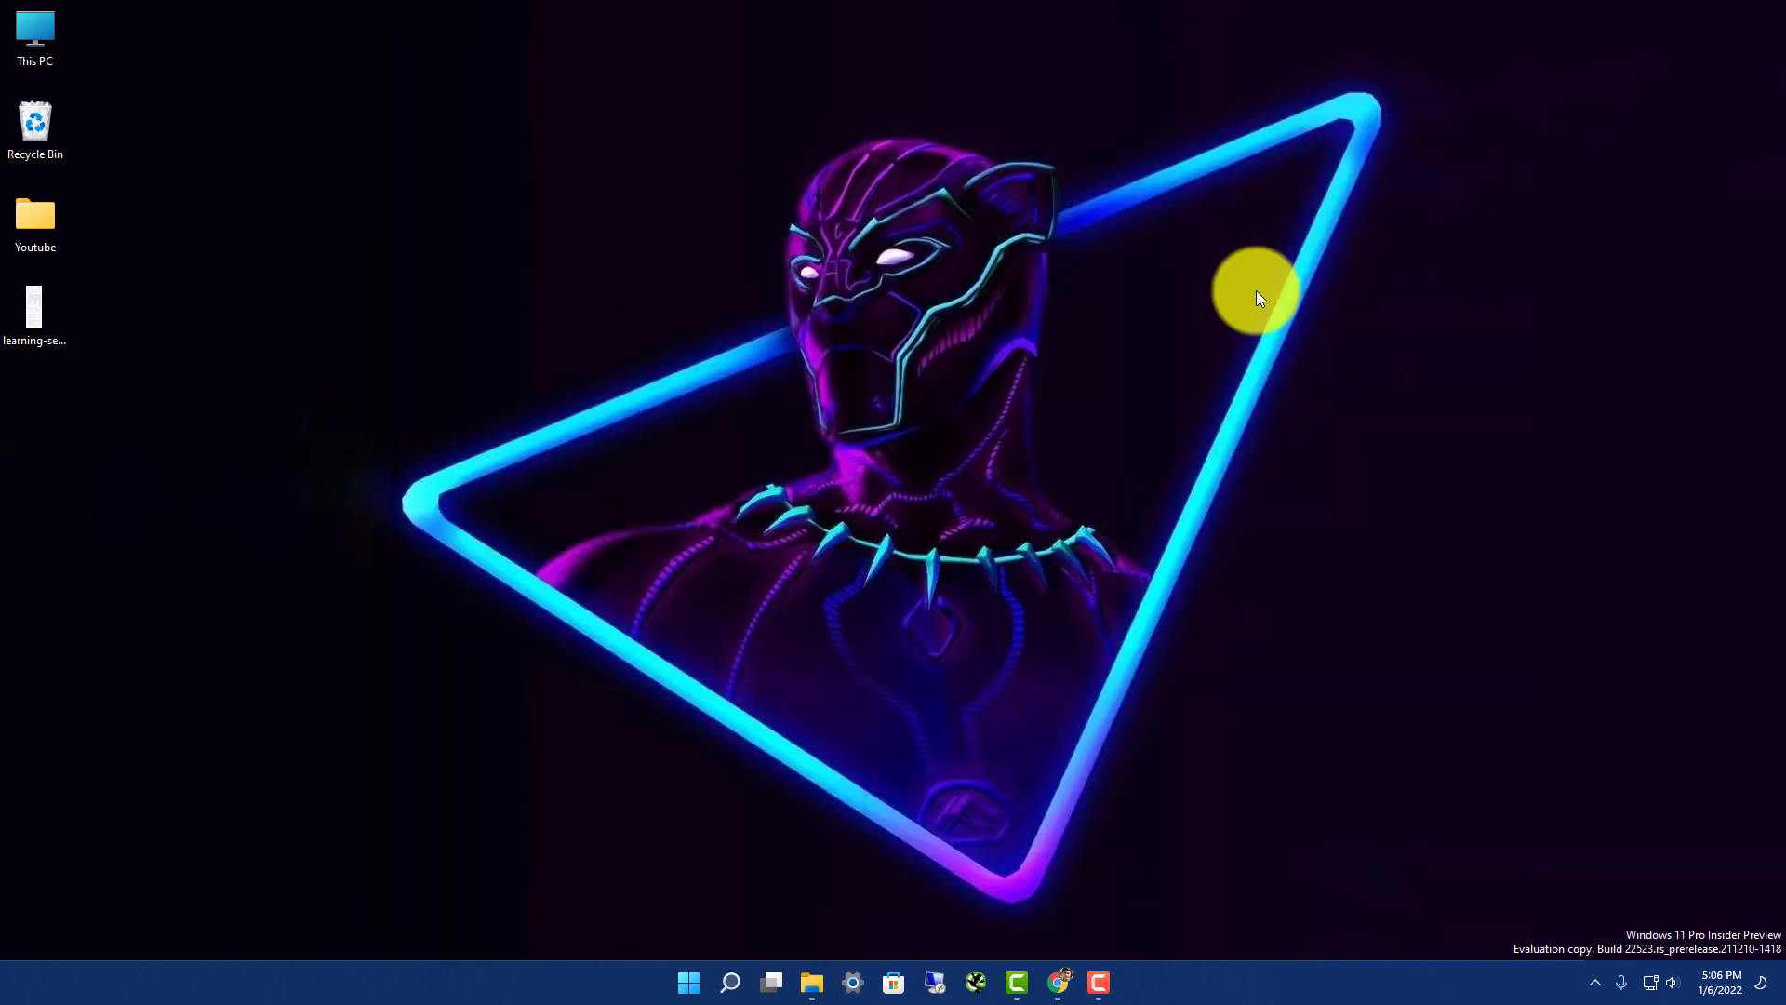